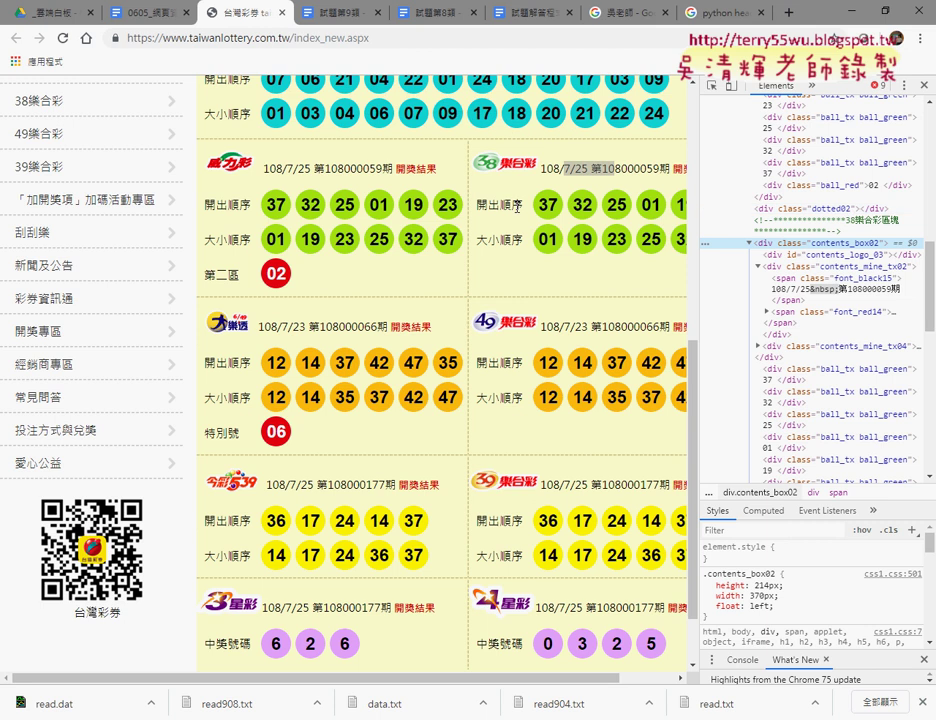
Scroll up to BINGO BINGO and select its first row of drawn numbers.
scroll(243, 160, "up", 1)
scroll(243, 160, "up", 2)
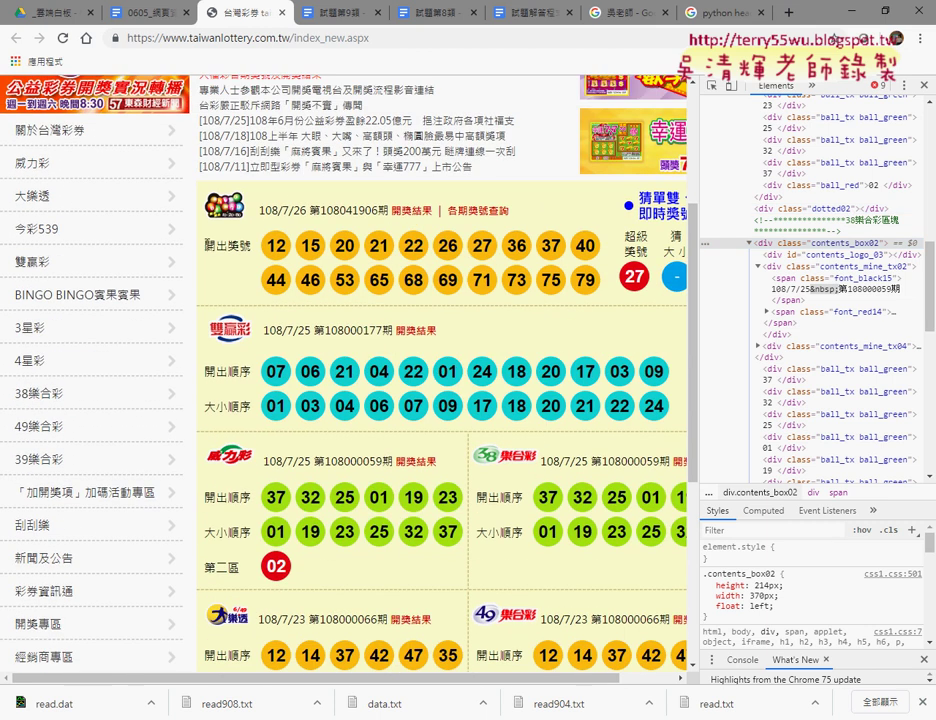
left_click_drag(203, 245, 598, 282)
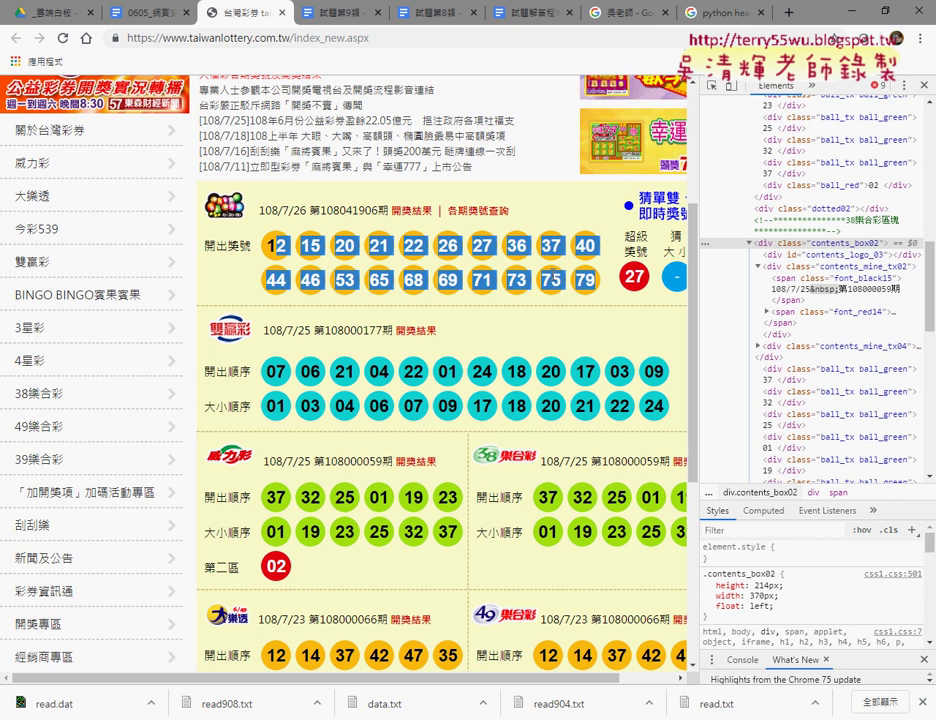
scroll(237, 243, "down", 1)
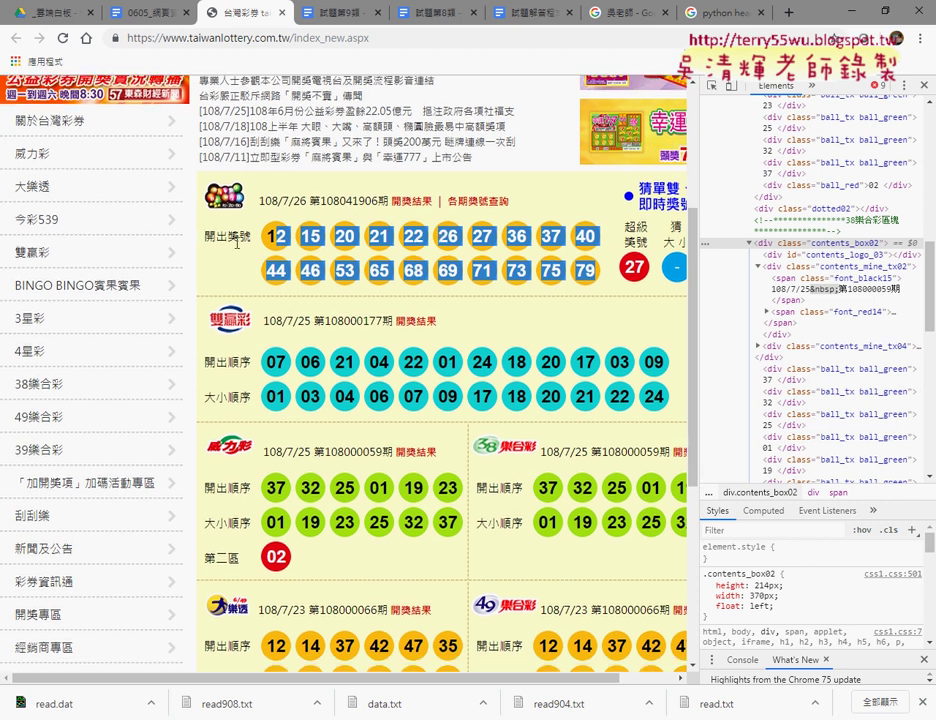
scroll(237, 243, "down", 3)
scroll(237, 243, "up", 3)
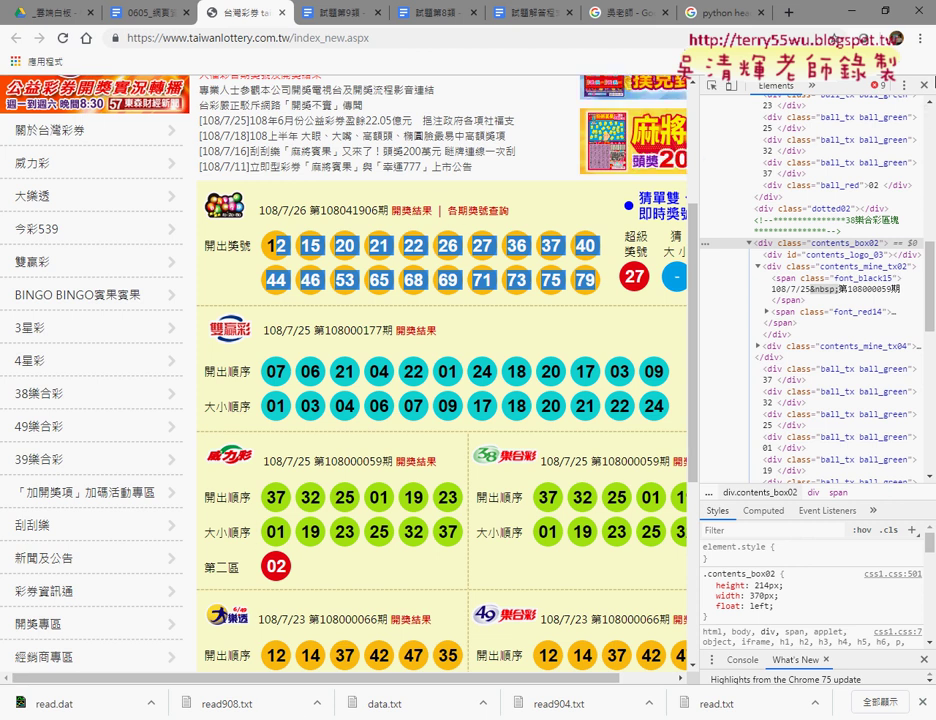
Close DevTools with F12 and scroll down through the lottery results toward the footer.
key("F12")
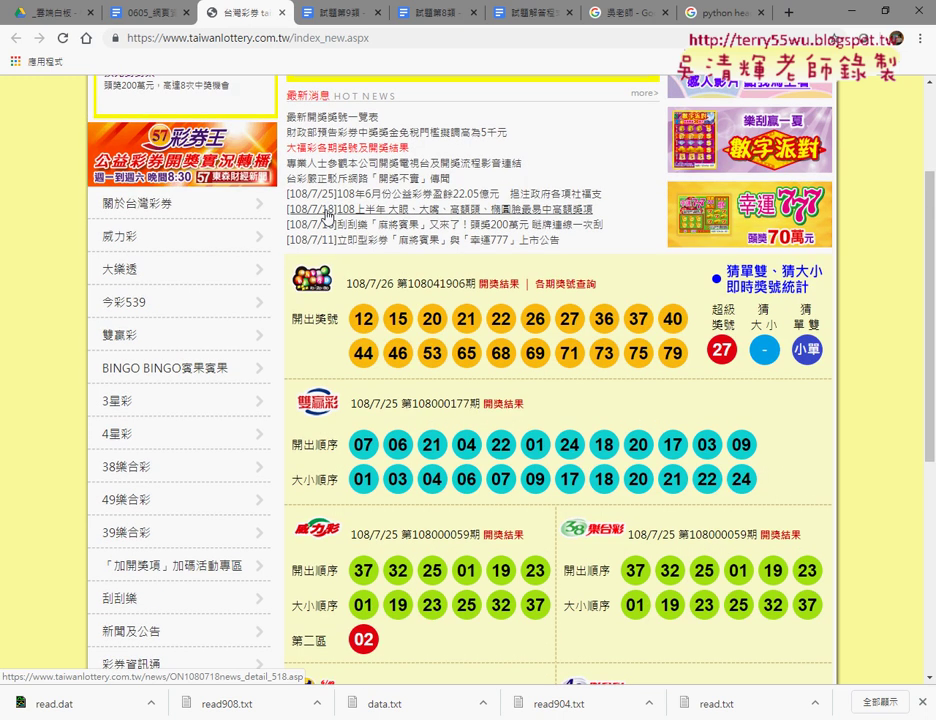
scroll(327, 213, "down", 3)
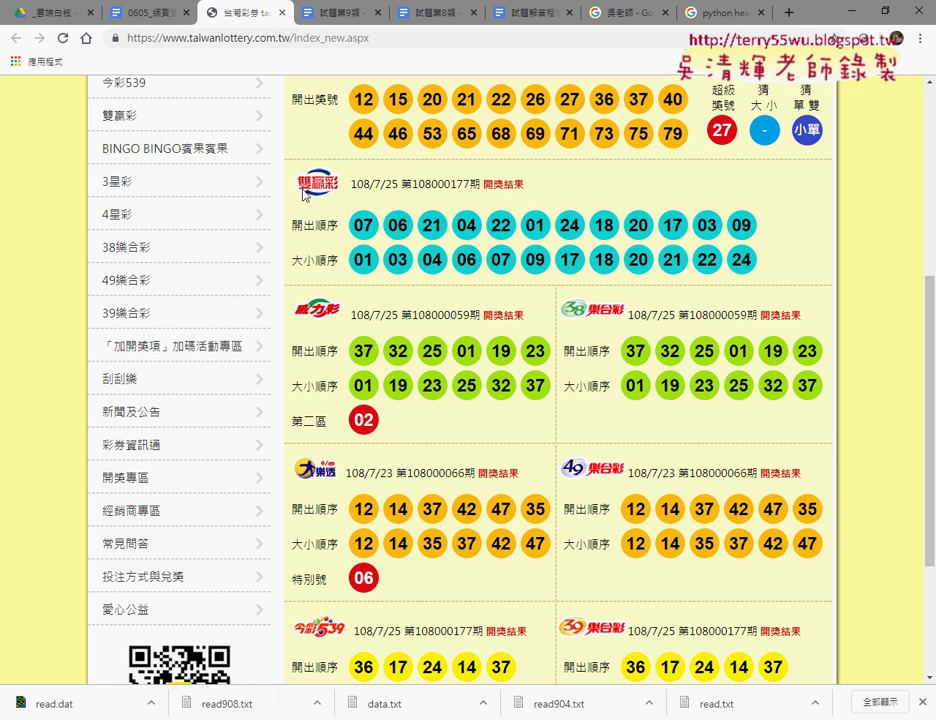
scroll(553, 180, "down", 2)
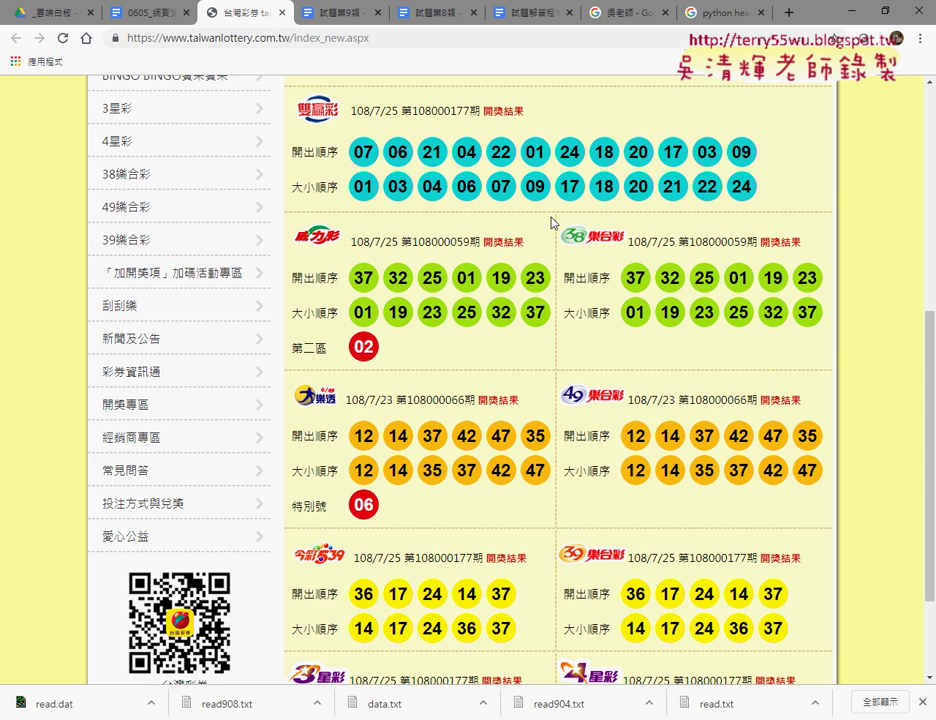
scroll(551, 222, "down", 3)
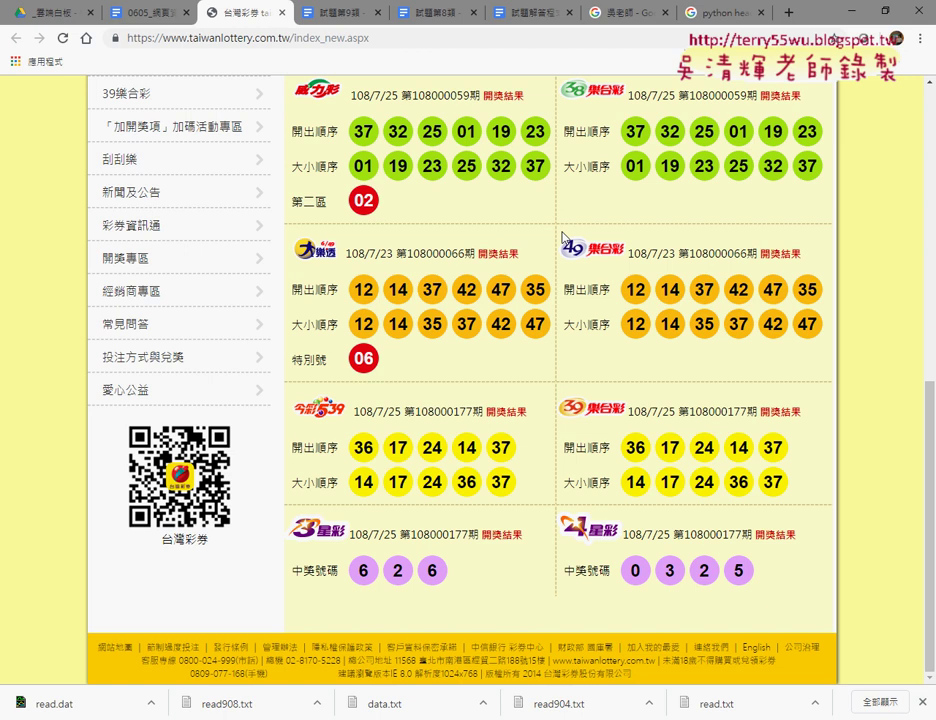
Switch to the 0605 web-scraping notes document and scroll down through it.
left_click(284, 14)
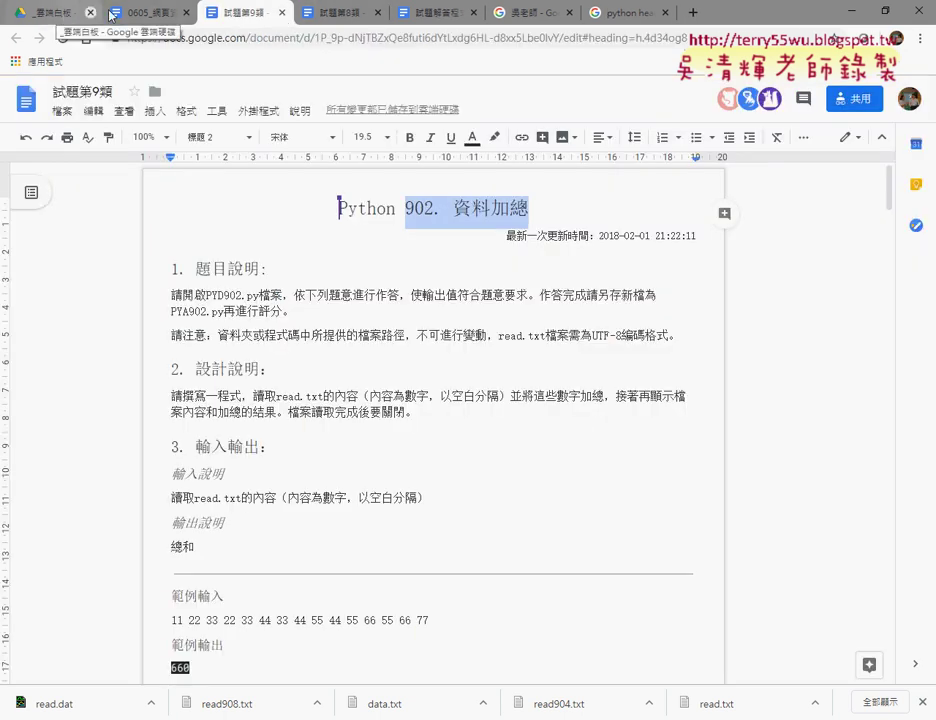
left_click(143, 13)
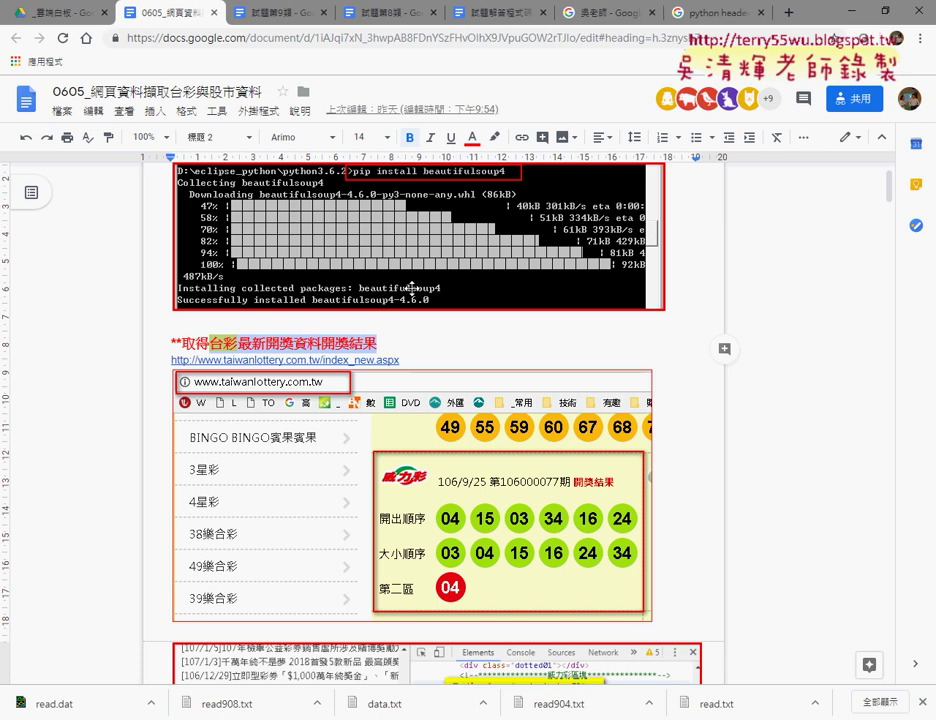
scroll(411, 287, "down", 3)
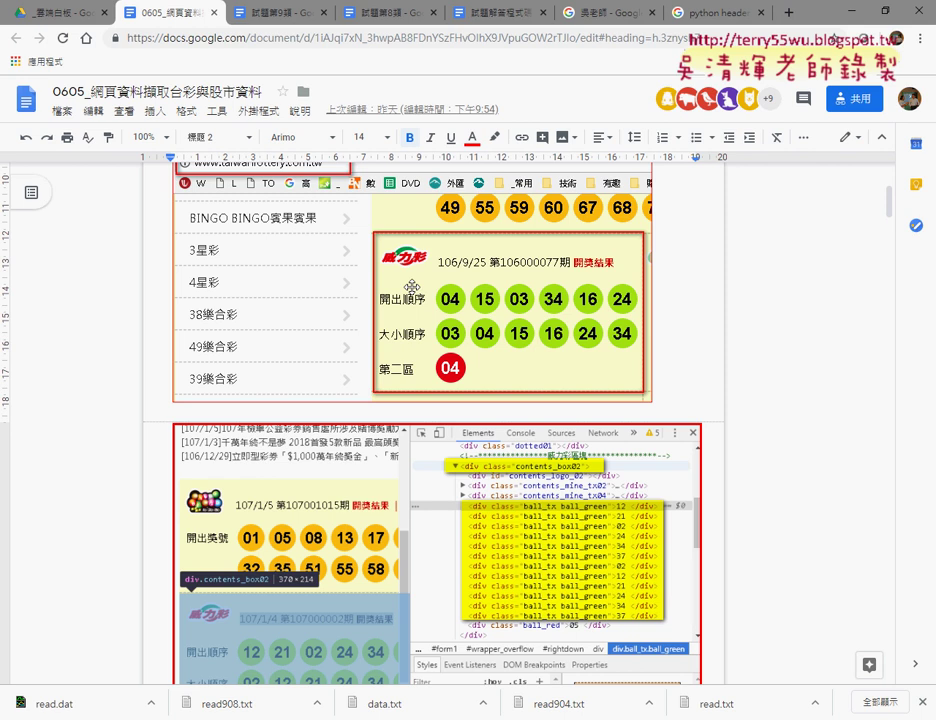
scroll(411, 287, "down", 10)
scroll(411, 287, "down", 2)
scroll(411, 287, "down", 3)
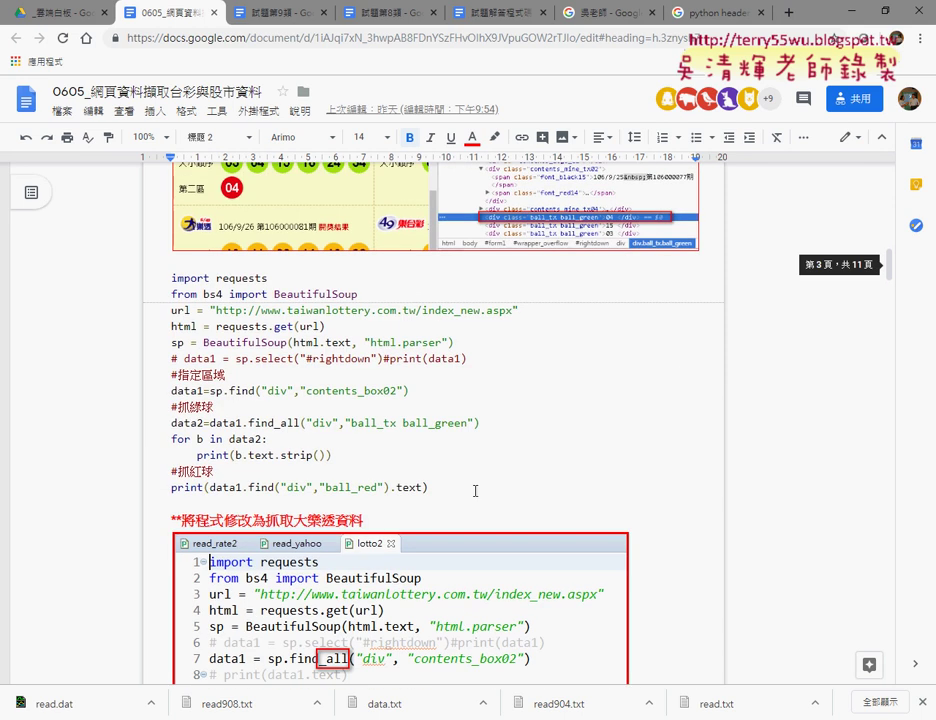
Scroll back to the 台彩 section and open its taiwanlottery results link.
scroll(474, 480, "up", 3)
scroll(457, 411, "up", 2)
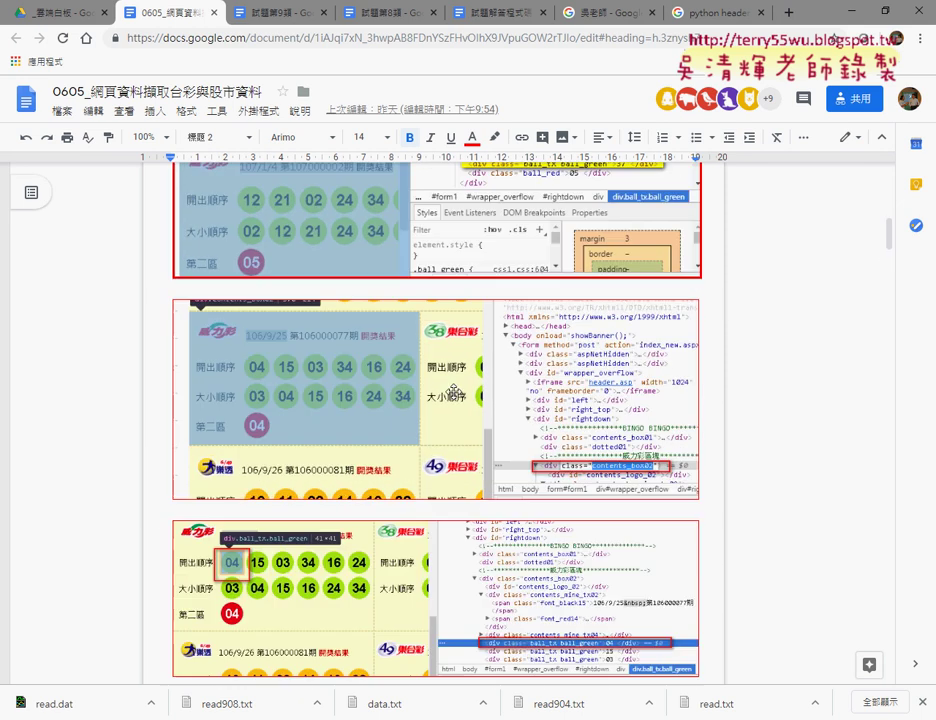
scroll(455, 400, "up", 2)
scroll(453, 391, "up", 2)
scroll(453, 391, "up", 2)
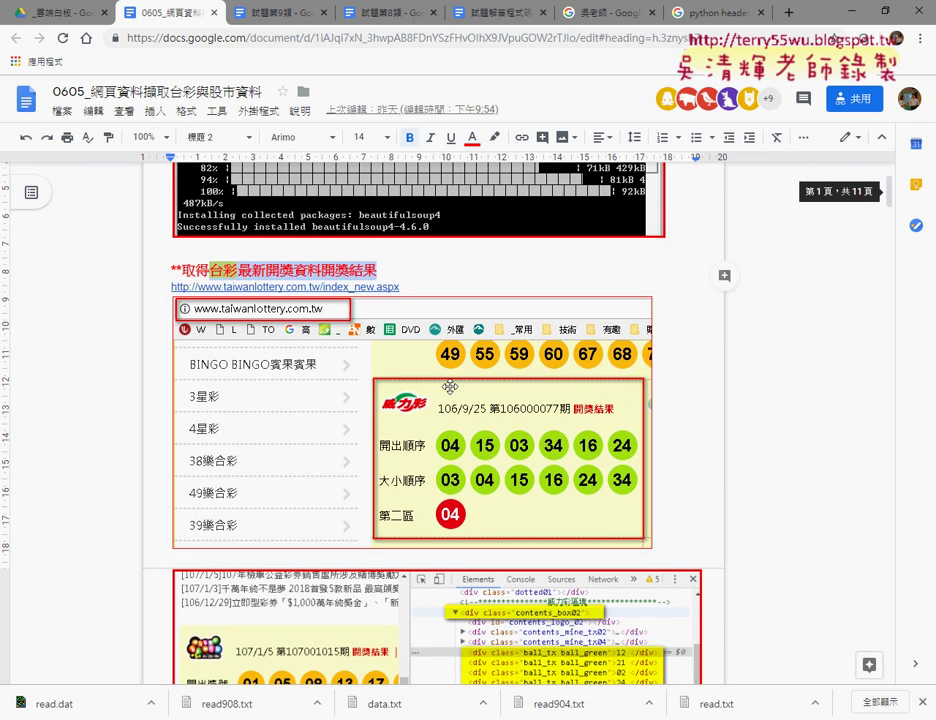
left_click(326, 287)
left_click(287, 311)
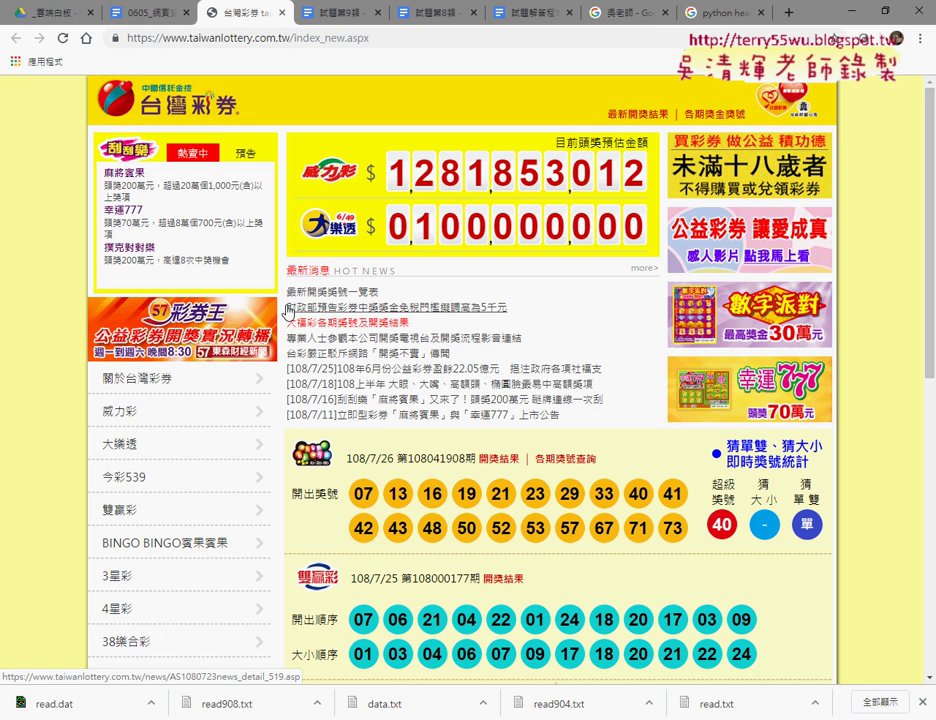
Close the Taiwan Lottery results tab.
scroll(300, 330, "down", 3)
scroll(386, 435, "down", 2)
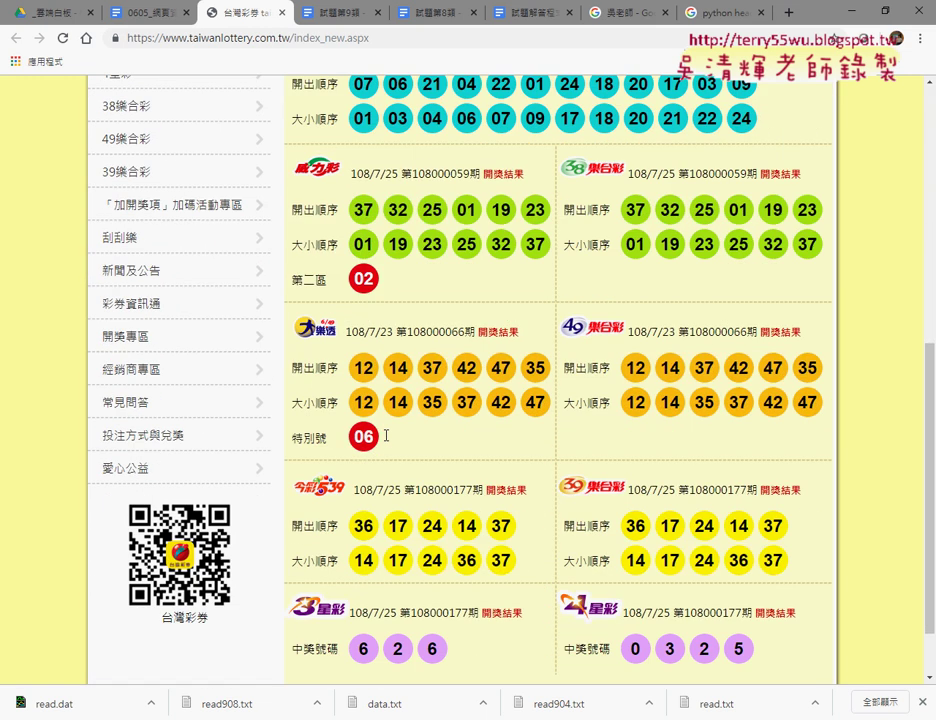
scroll(386, 435, "down", 1)
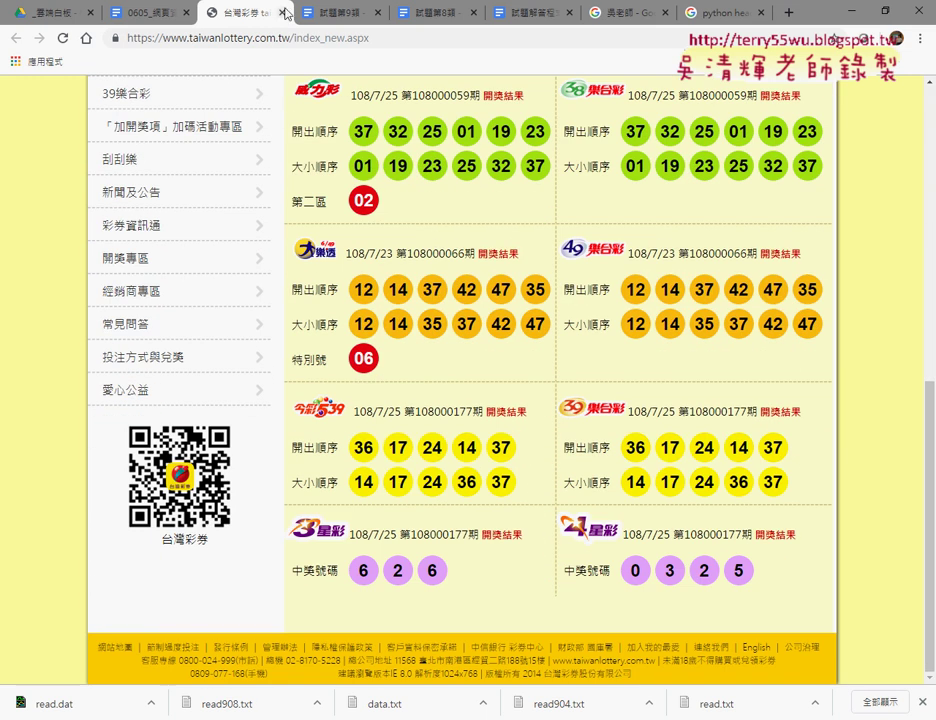
left_click(283, 12)
Scroll the 0605 notes to 下載YAHOO股市類股 and click its Yahoo stock list link.
scroll(455, 345, "down", 5)
scroll(455, 345, "down", 4)
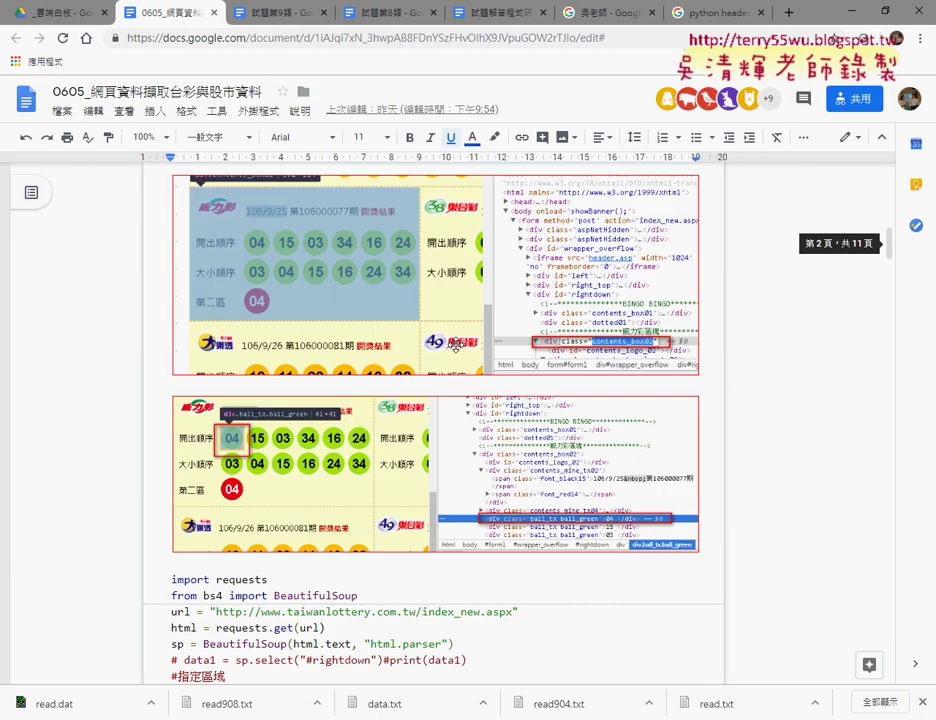
scroll(455, 345, "down", 2)
scroll(455, 345, "down", 5)
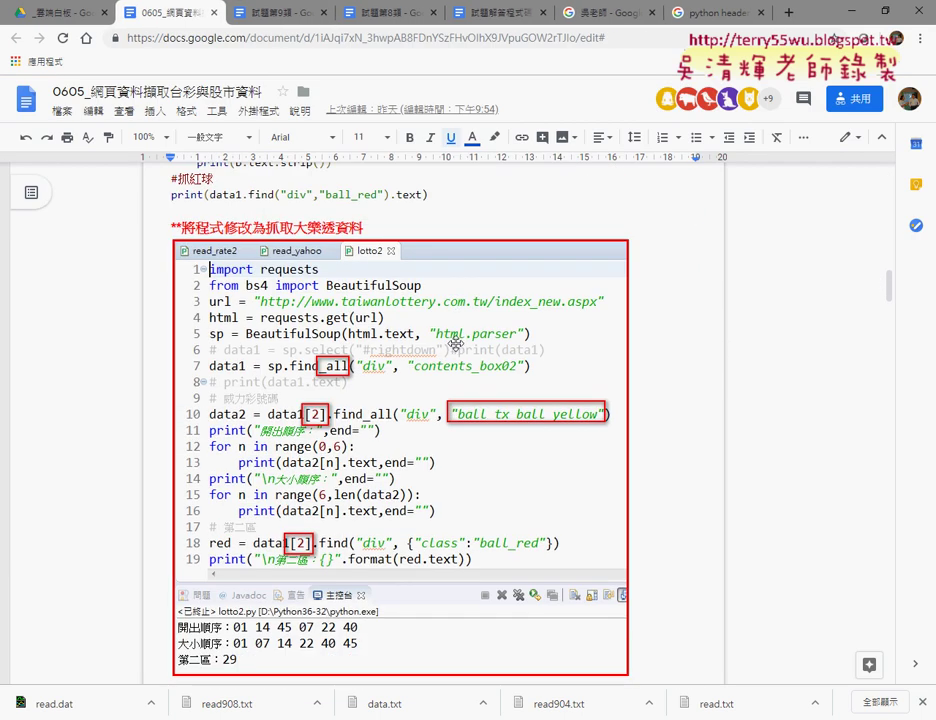
scroll(455, 344, "down", 2)
scroll(455, 344, "down", 3)
scroll(455, 344, "down", 2)
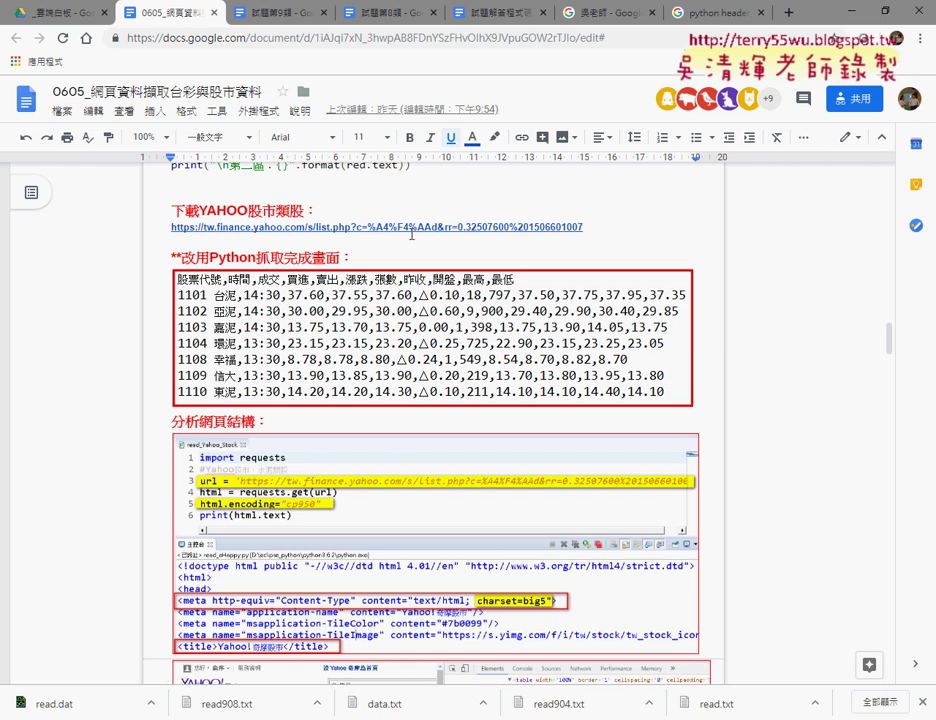
left_click(411, 228)
Open the Yahoo category page and highlight the cement quote table from 選擇 to 16.60.
left_click(400, 262)
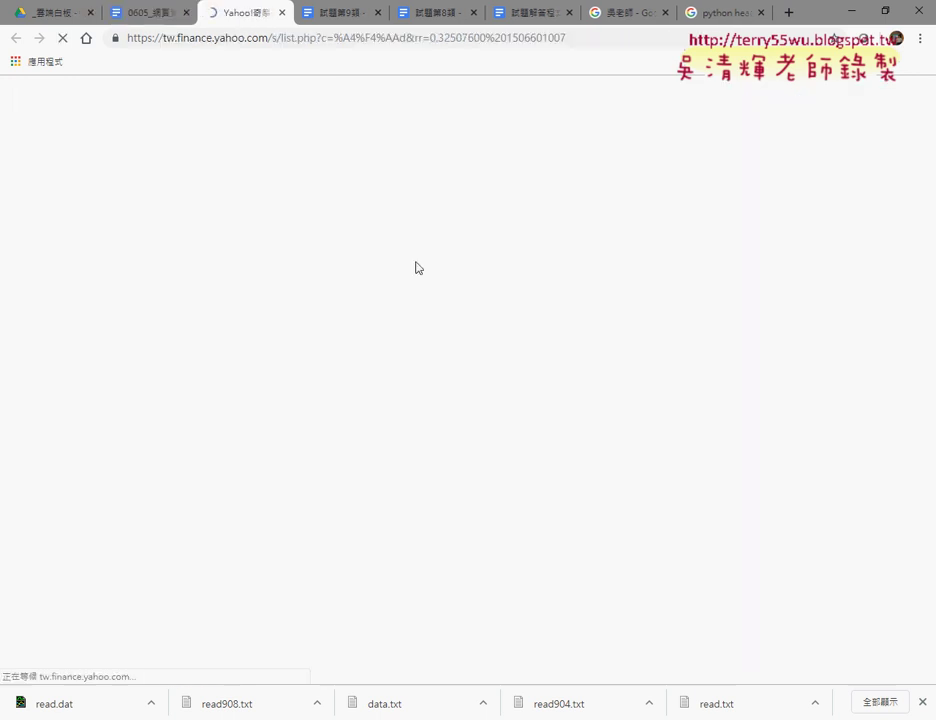
scroll(480, 283, "down", 2)
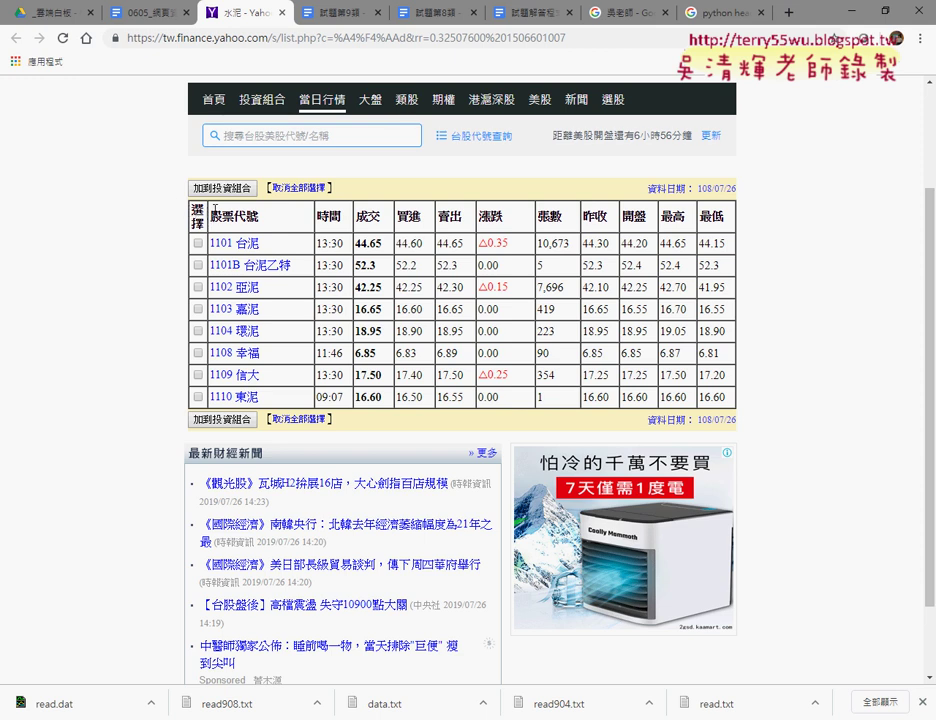
left_click_drag(212, 209, 740, 395)
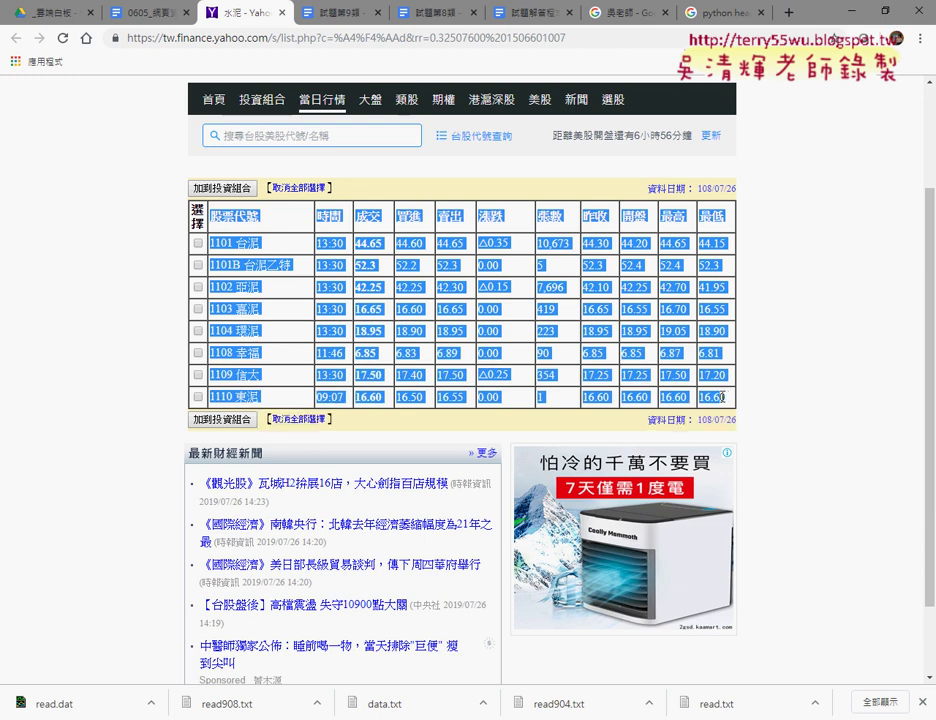
left_click_drag(740, 395, 730, 401)
scroll(730, 401, "up", 3)
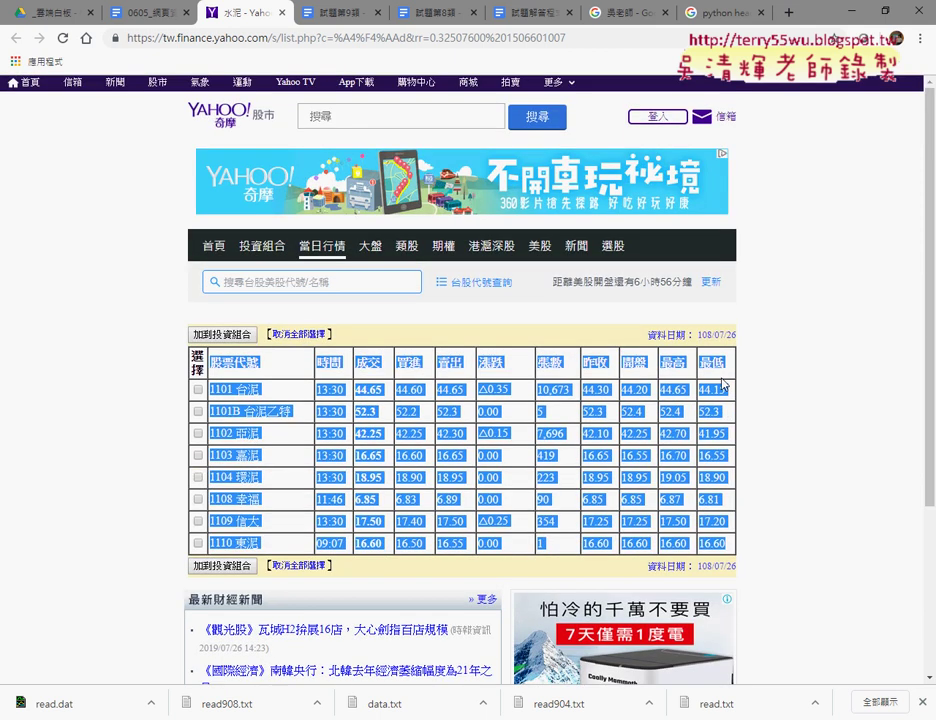
From 當日行情, open the 水泥 sector quote table and highlight the 股票代號 header.
left_click(326, 246)
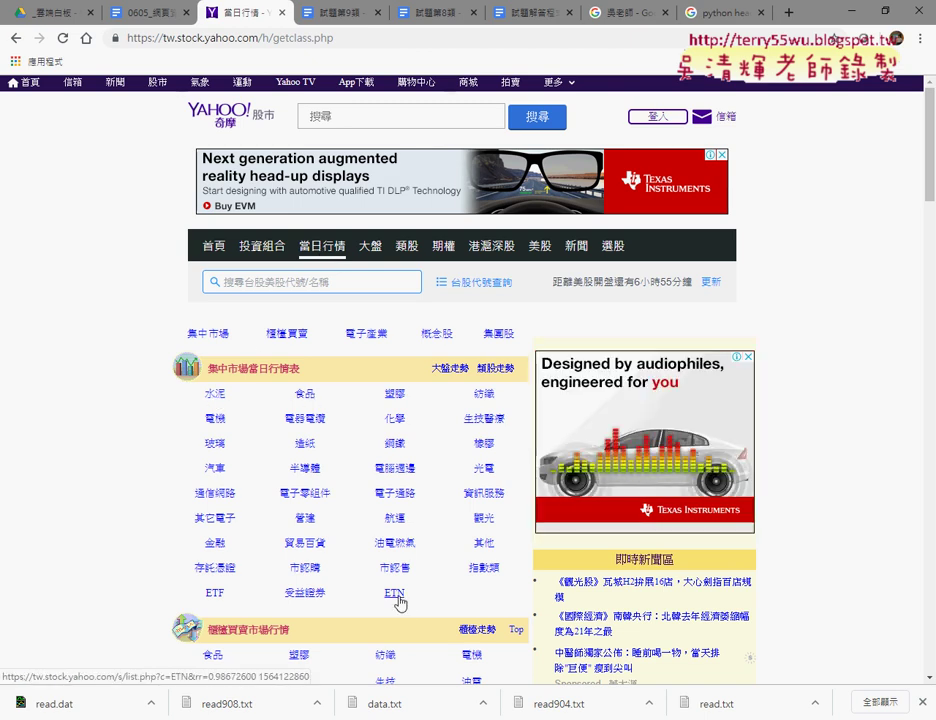
left_click_drag(202, 392, 413, 600)
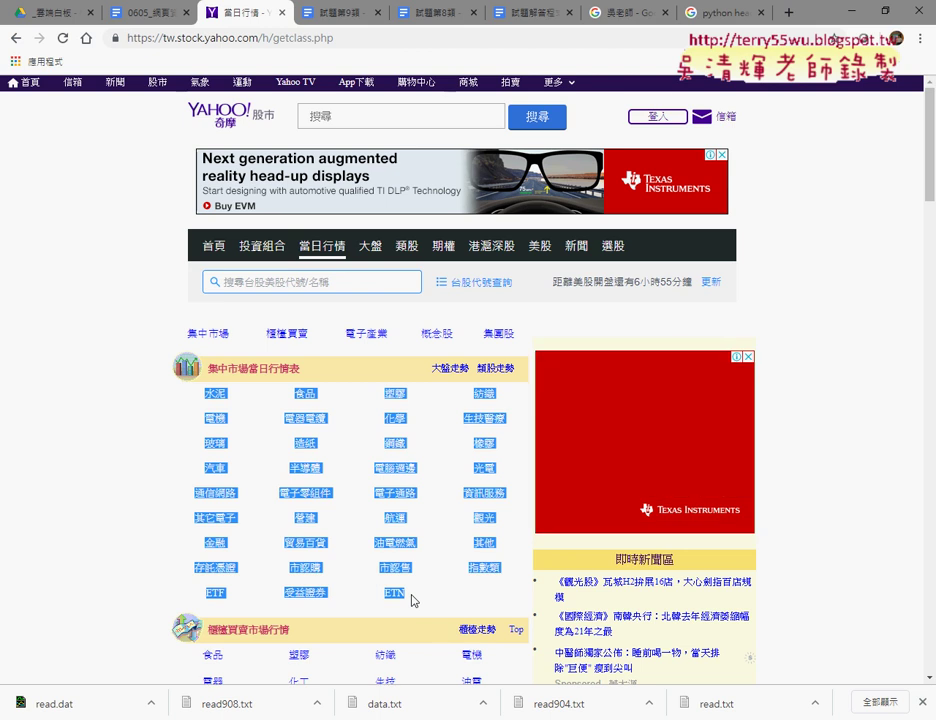
left_click(214, 400)
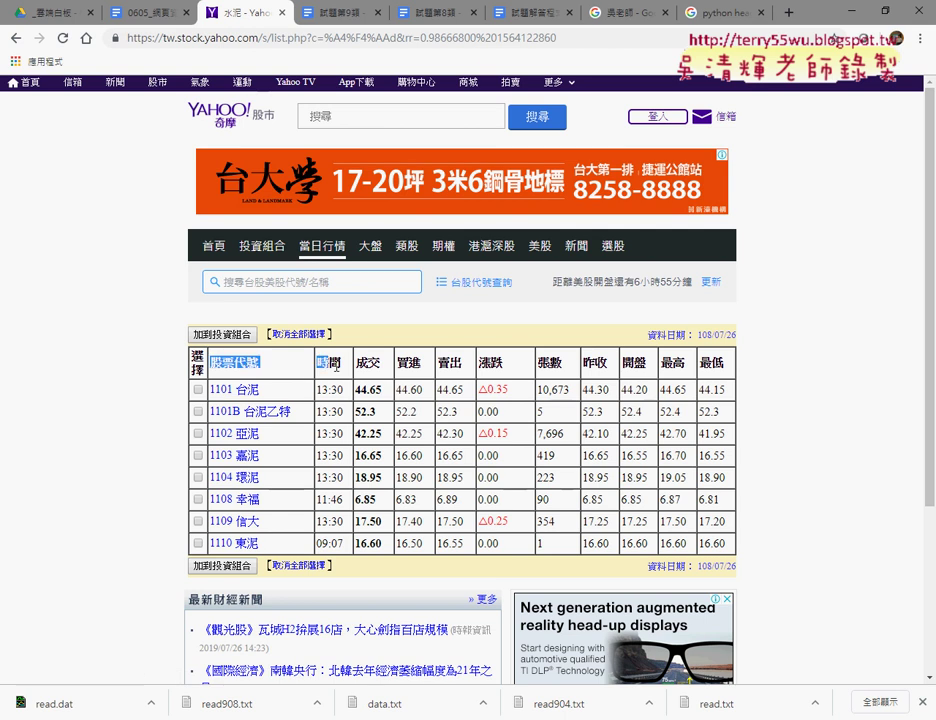
left_click_drag(208, 362, 344, 371)
Inspect the 股票代號 header element and widen the DevTools panel.
left_click(240, 375)
double_click(237, 363)
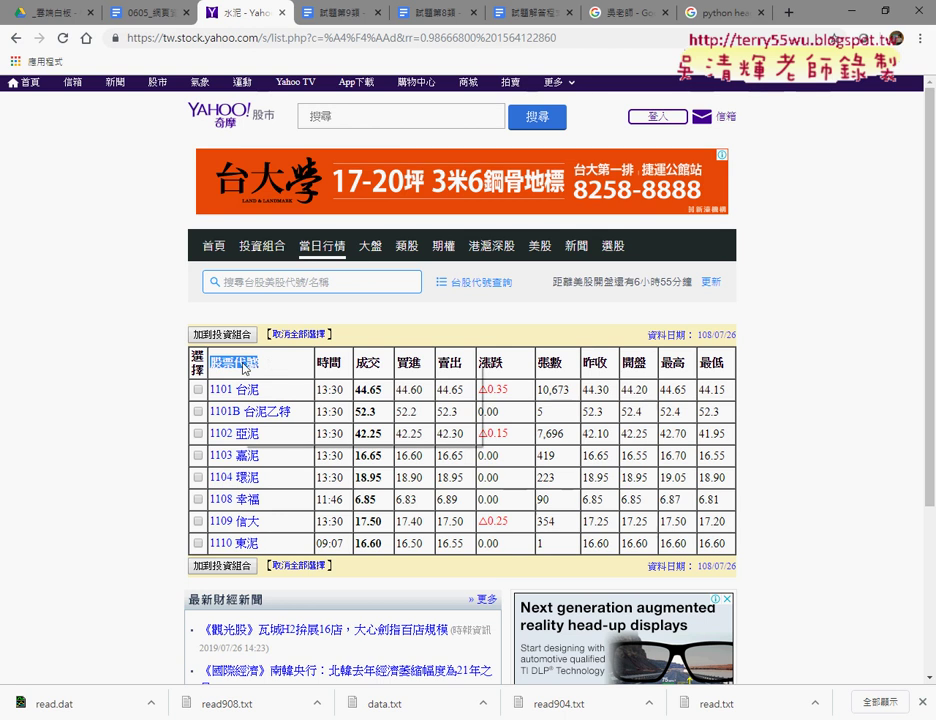
right_click(242, 365)
left_click(282, 436)
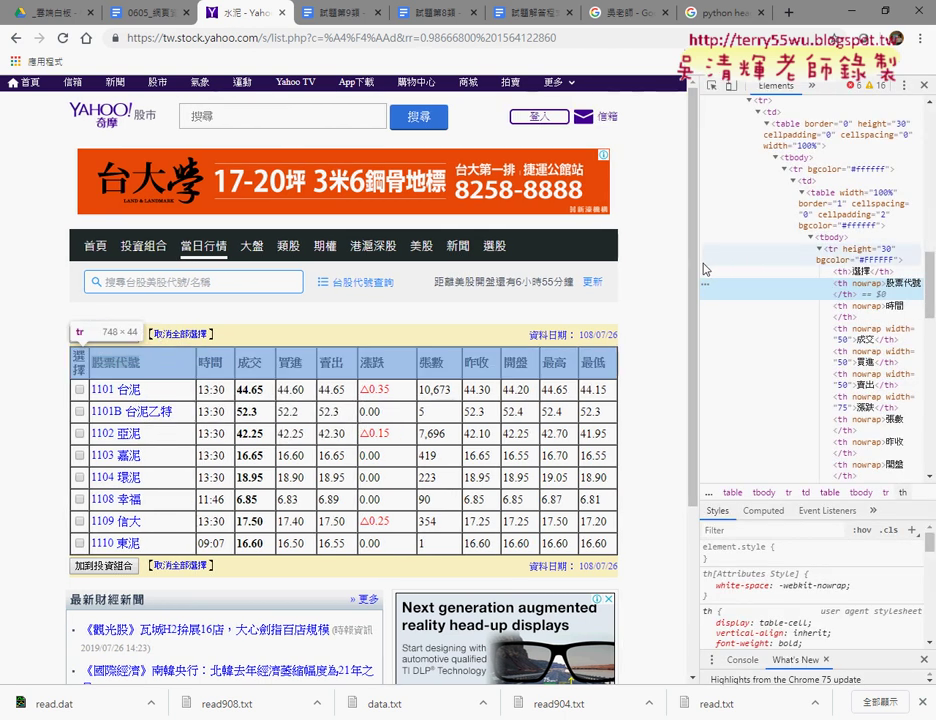
left_click_drag(697, 269, 606, 265)
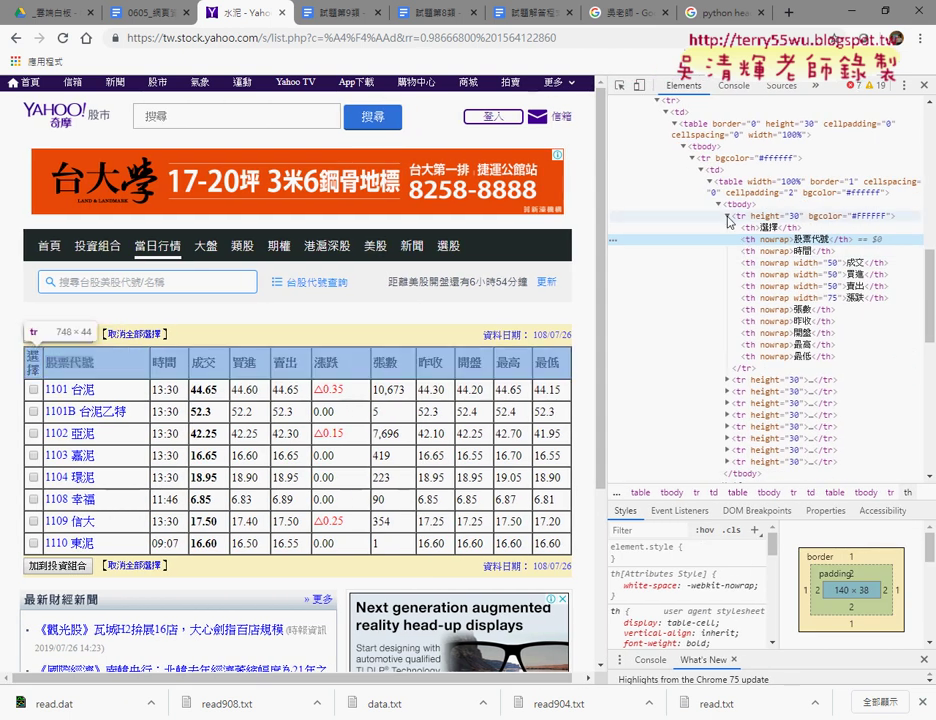
Collapse and re-expand the inner table, tbody and header row nodes to view the rows.
left_click(727, 217)
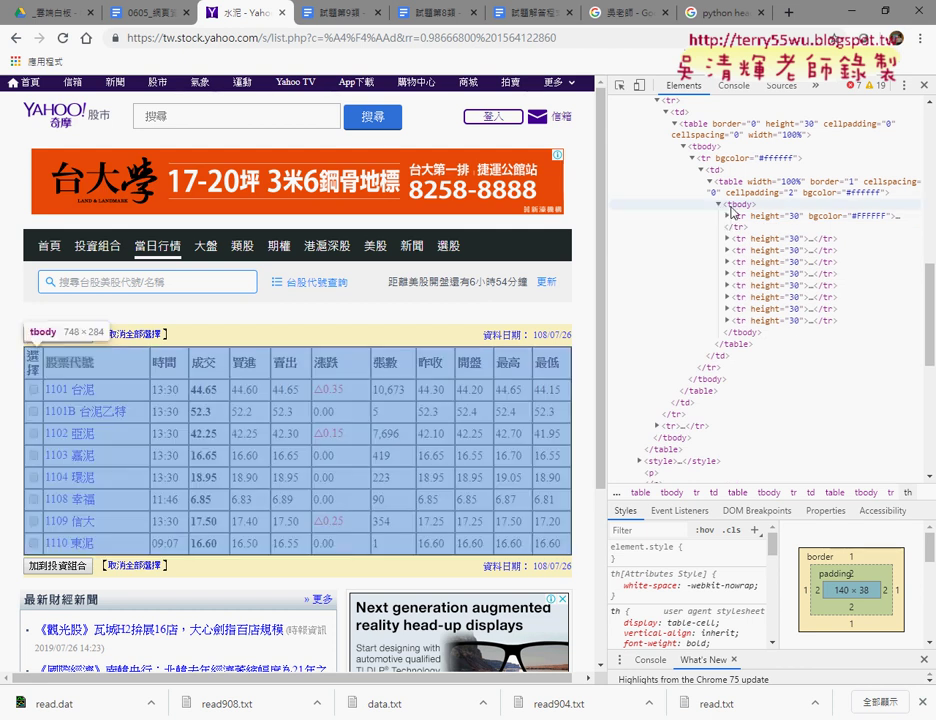
left_click(718, 205)
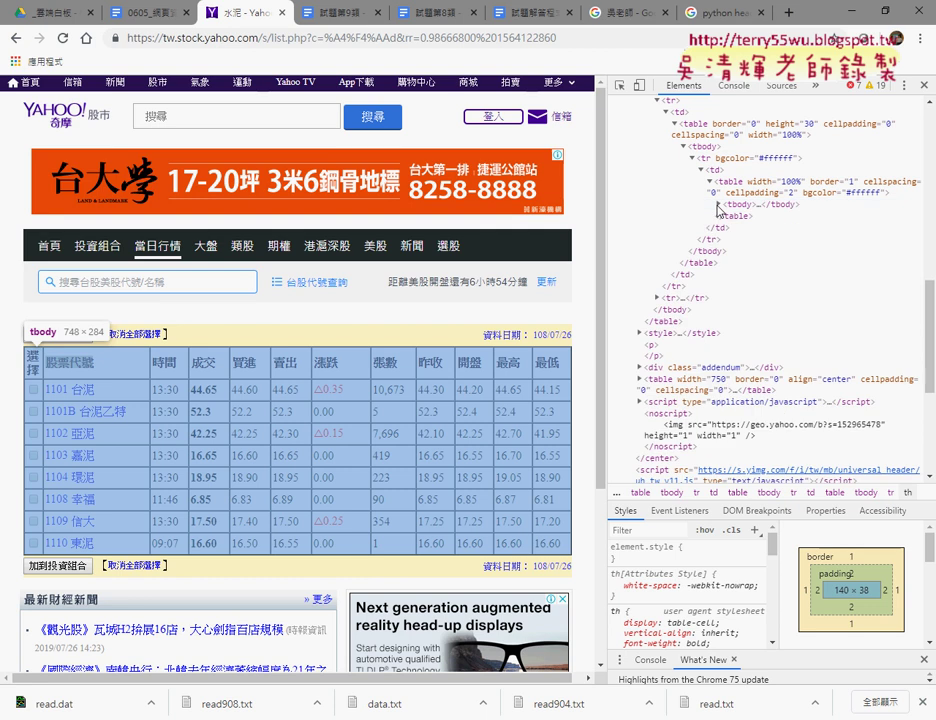
left_click(718, 205)
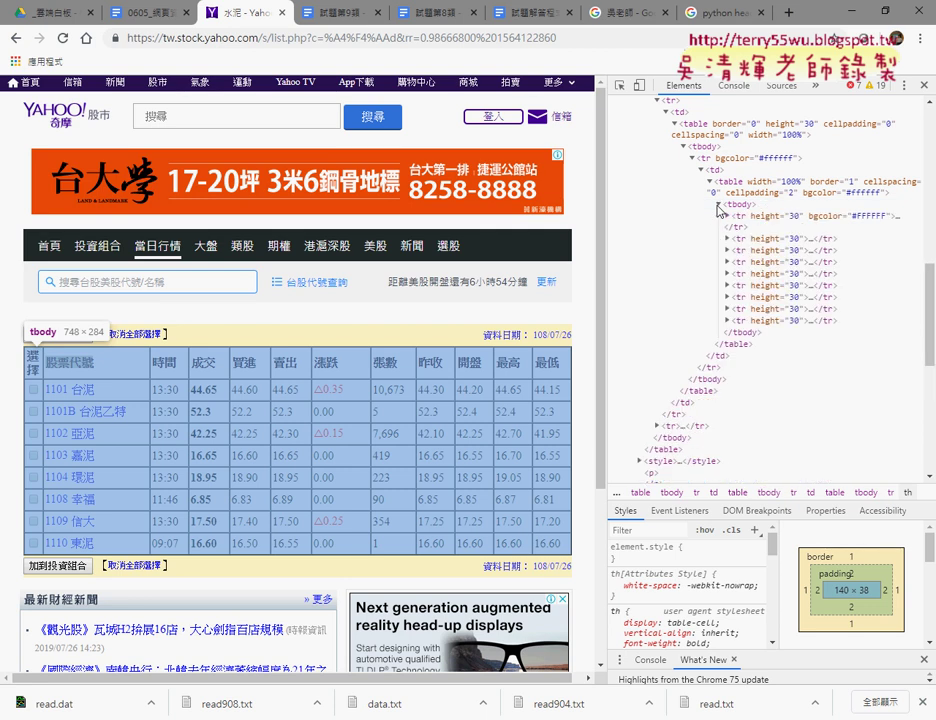
left_click(710, 181)
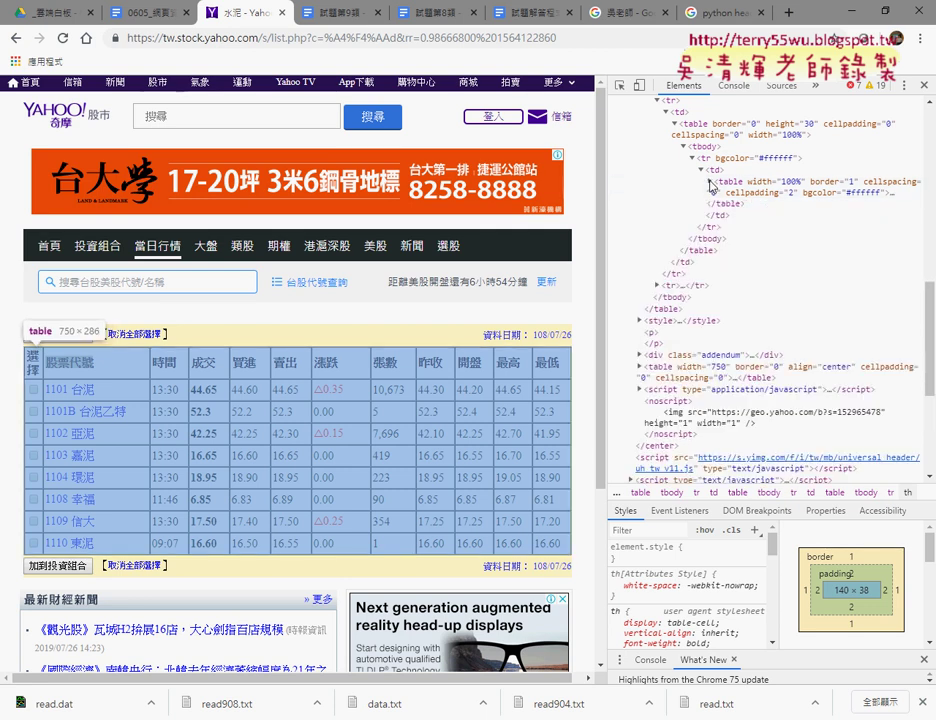
left_click(710, 182)
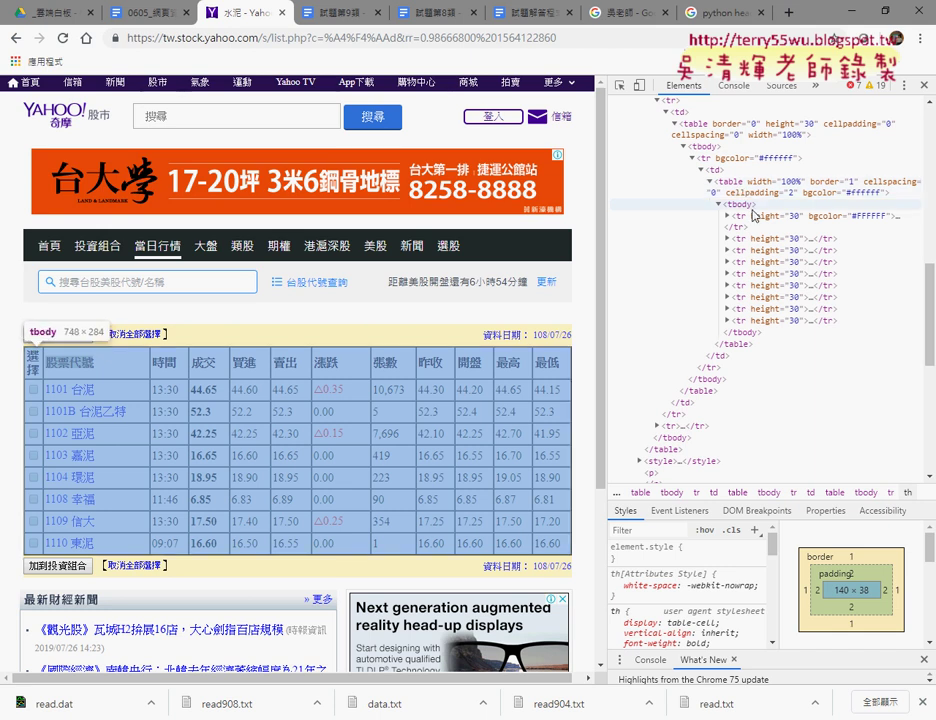
left_click(728, 217)
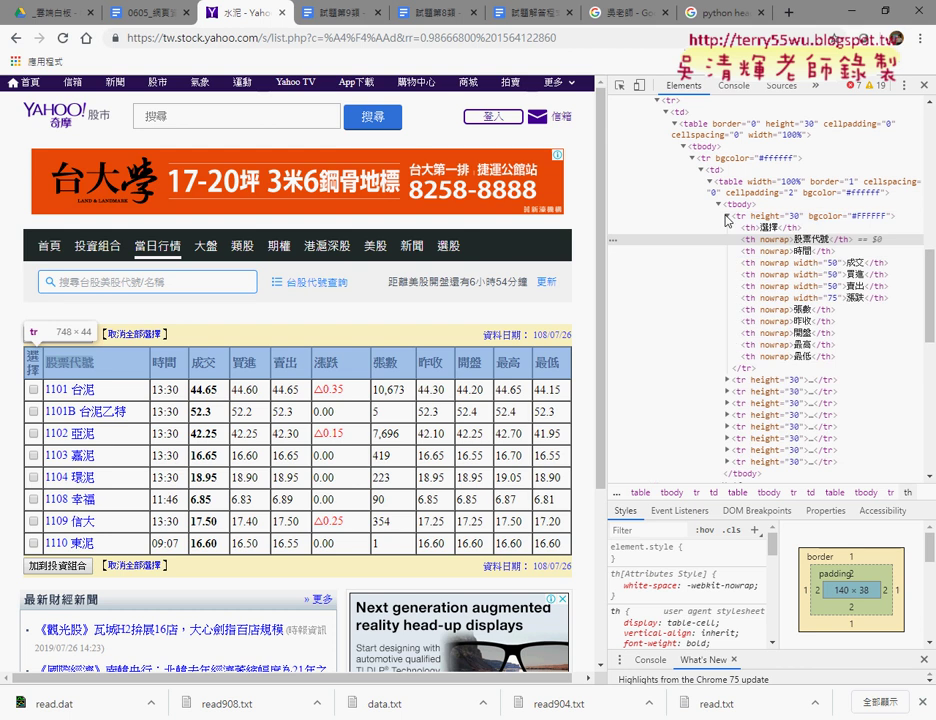
left_click(727, 217)
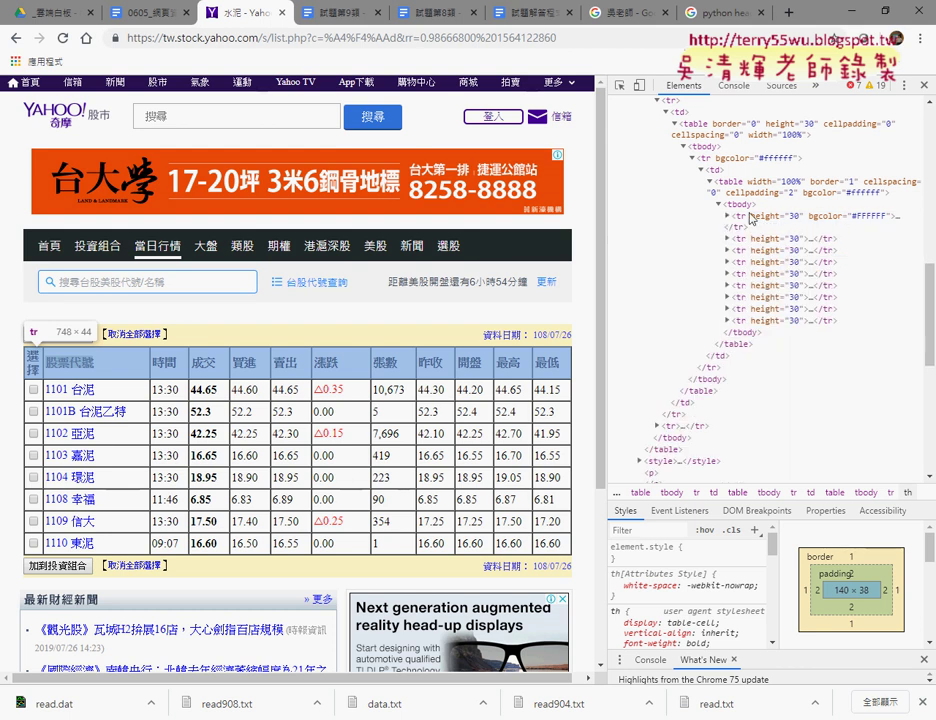
left_click(728, 217)
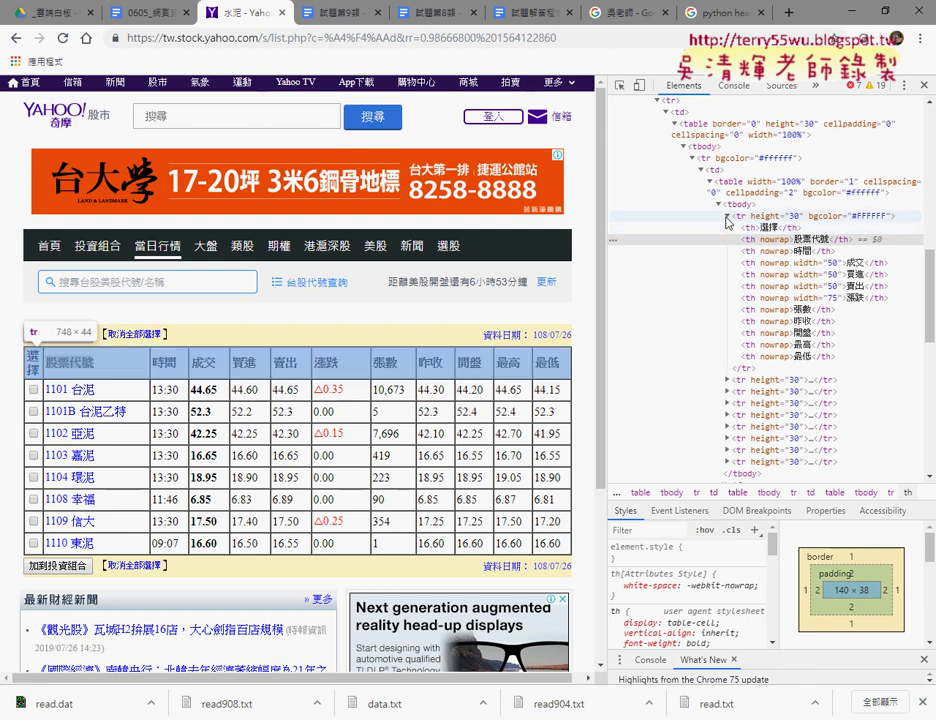
left_click(727, 218)
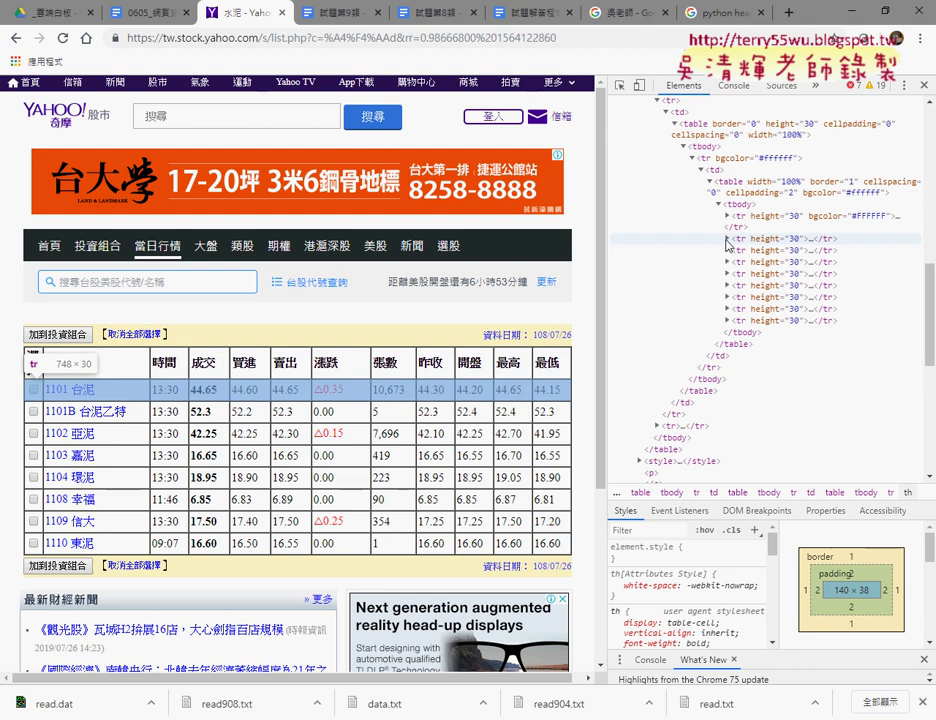
Expand the 1101 row and its checkbox cell, then select the nested table node and widen DevTools.
left_click(727, 240)
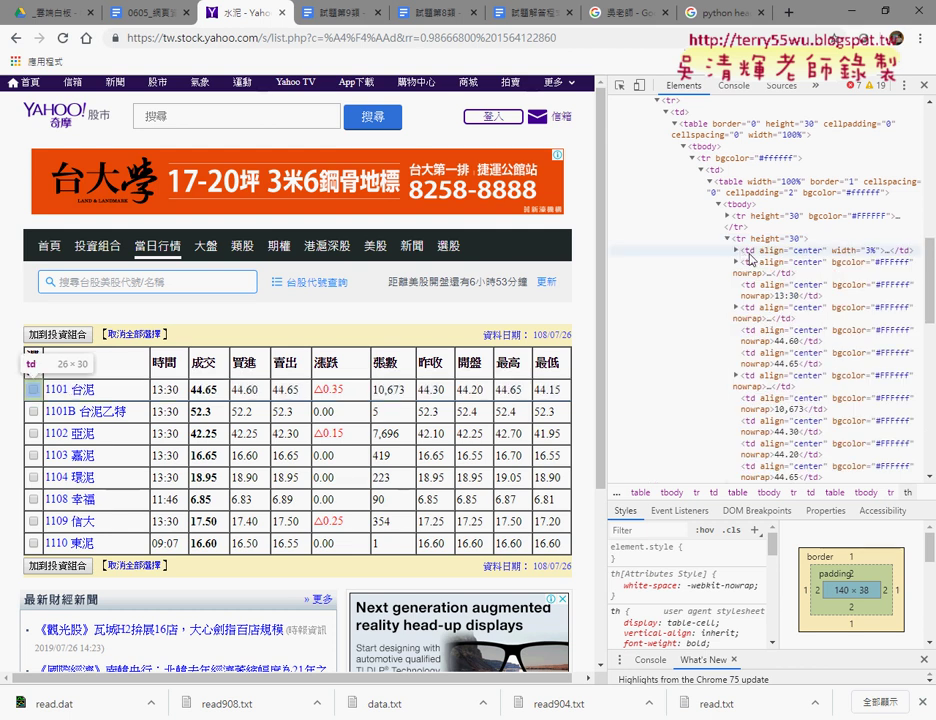
left_click(737, 251)
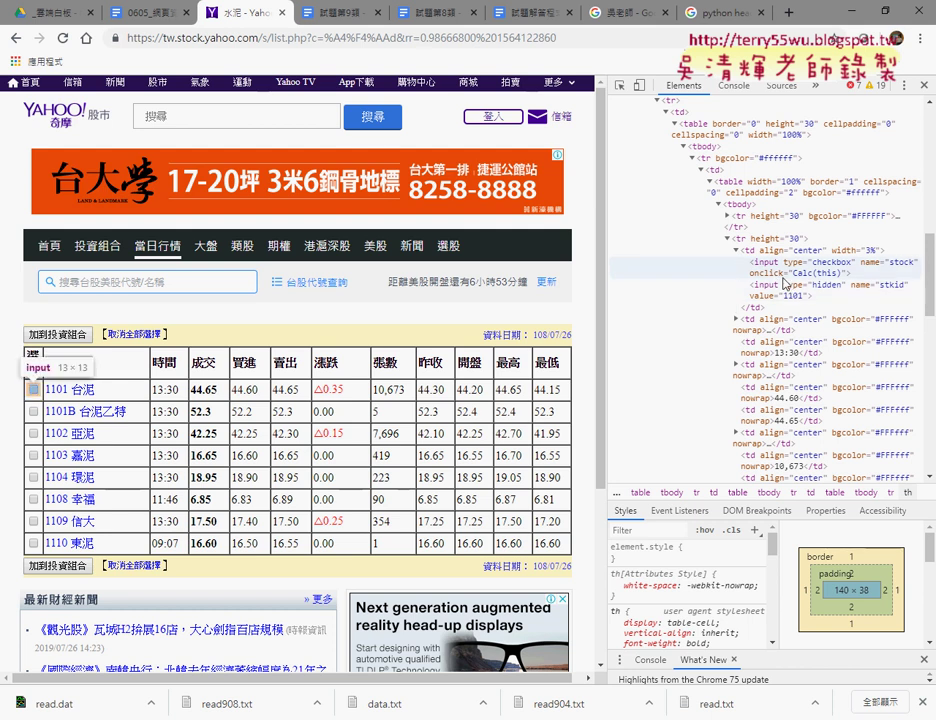
left_click(737, 251)
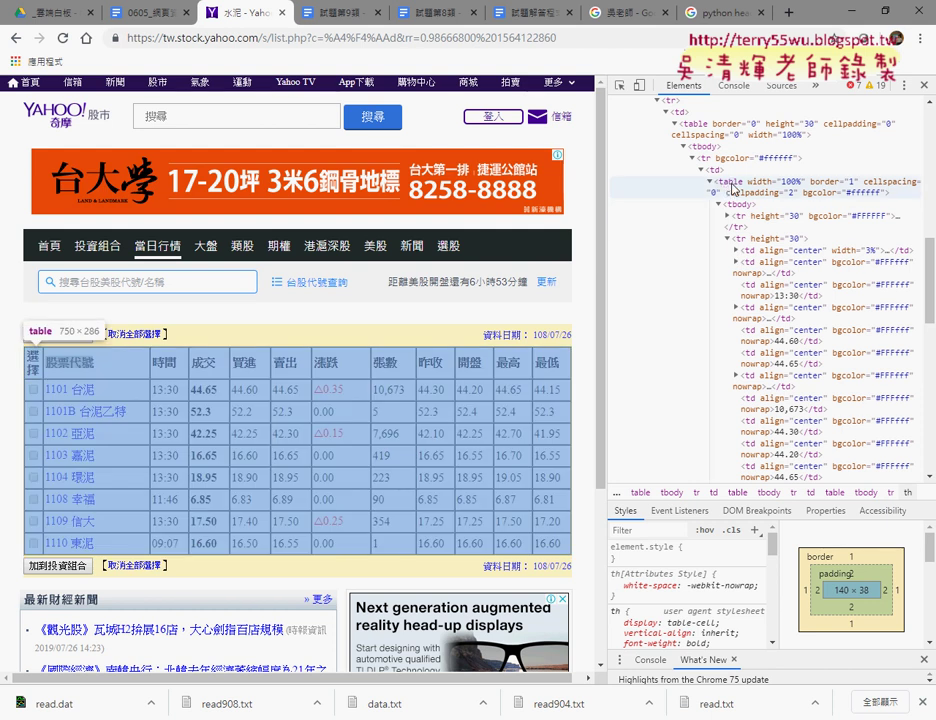
left_click(740, 188)
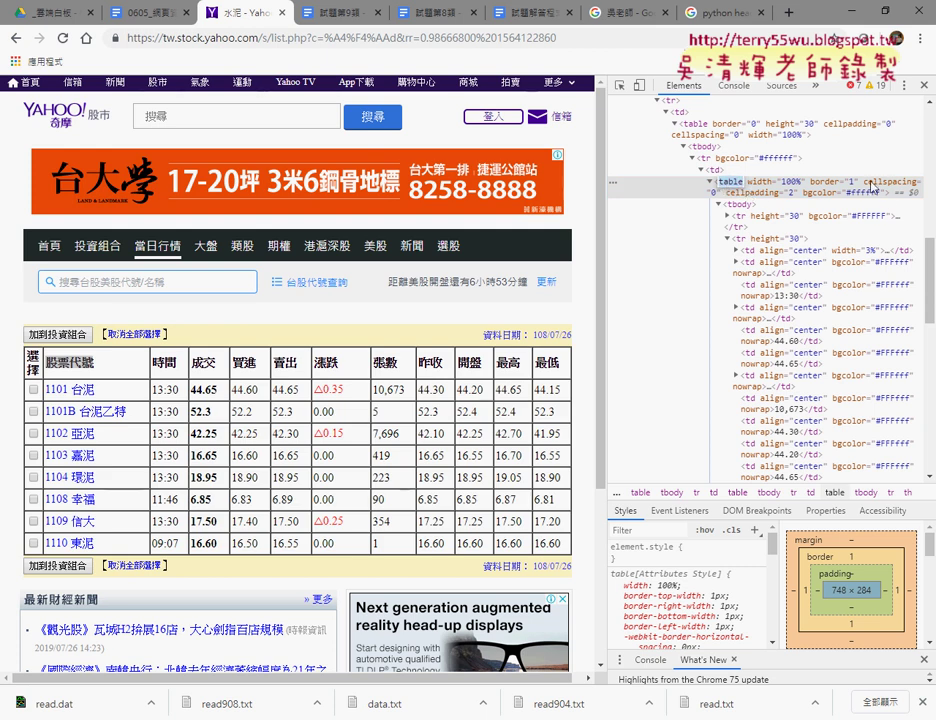
mouse_move(601, 206)
left_mouse_down()
mouse_move(437, 212)
mouse_move(588, 212)
left_mouse_up()
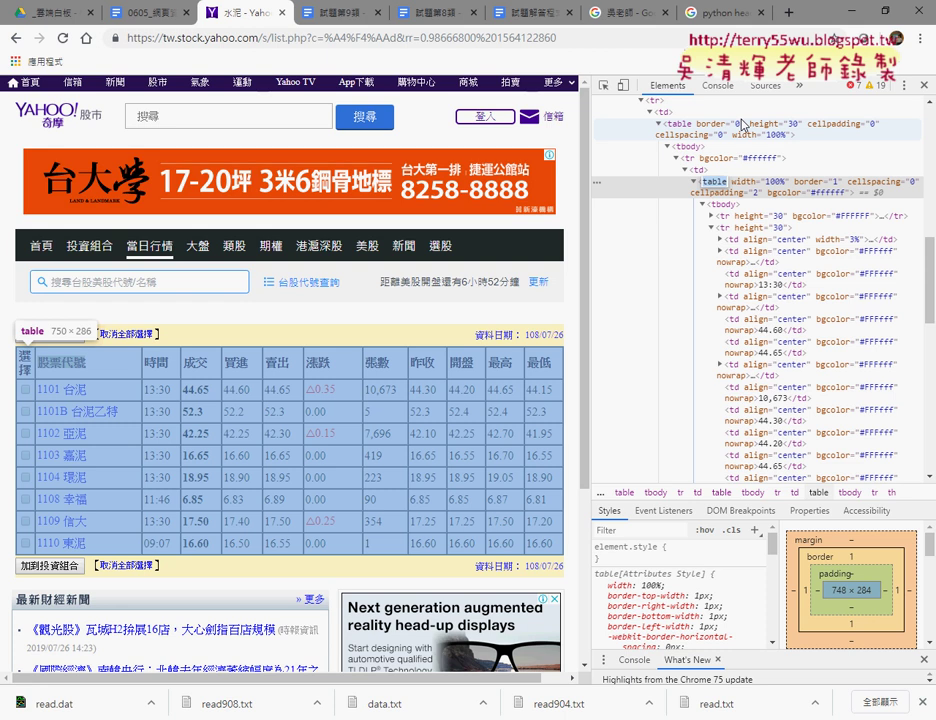
Search the Elements tree for '<table' instead of 'table', narrowing matches from 15 to 7.
key("ctrl+f")
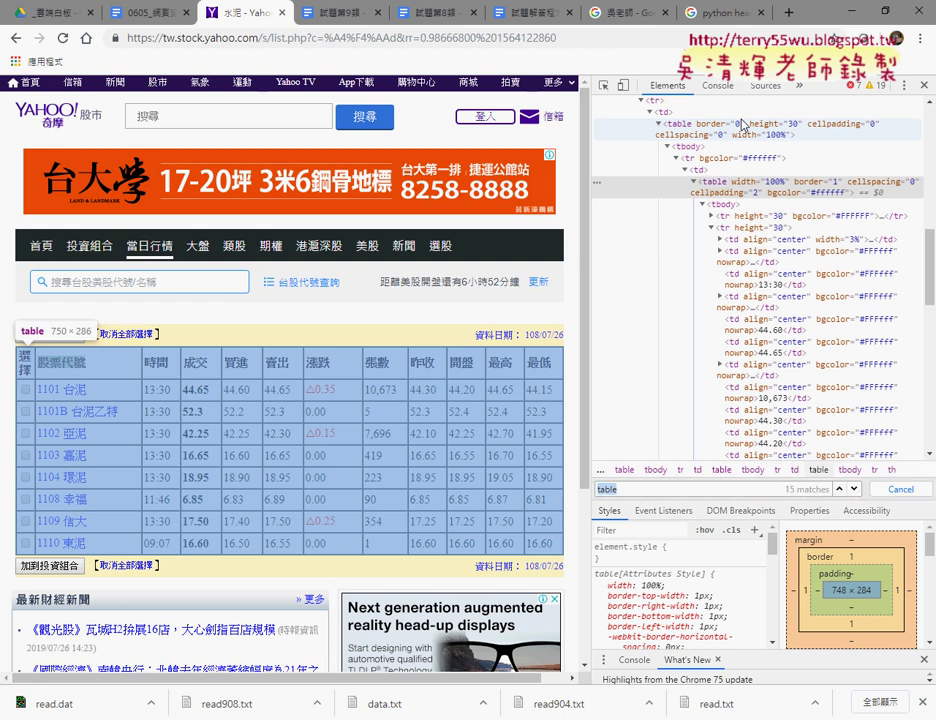
left_click(743, 485)
key("ctrl+a")
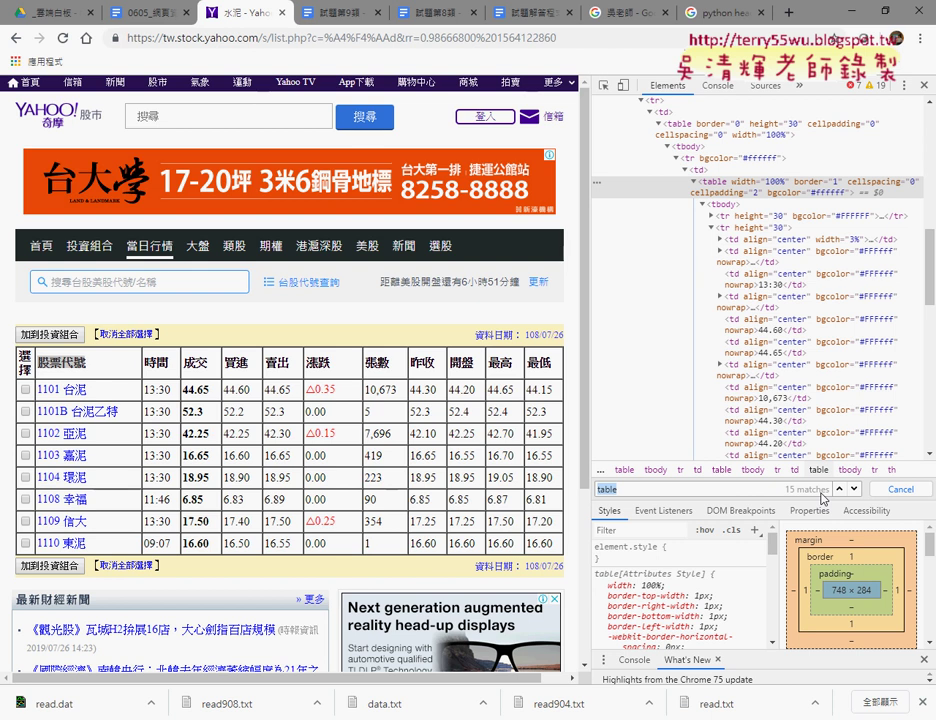
left_click(600, 489)
type("<")
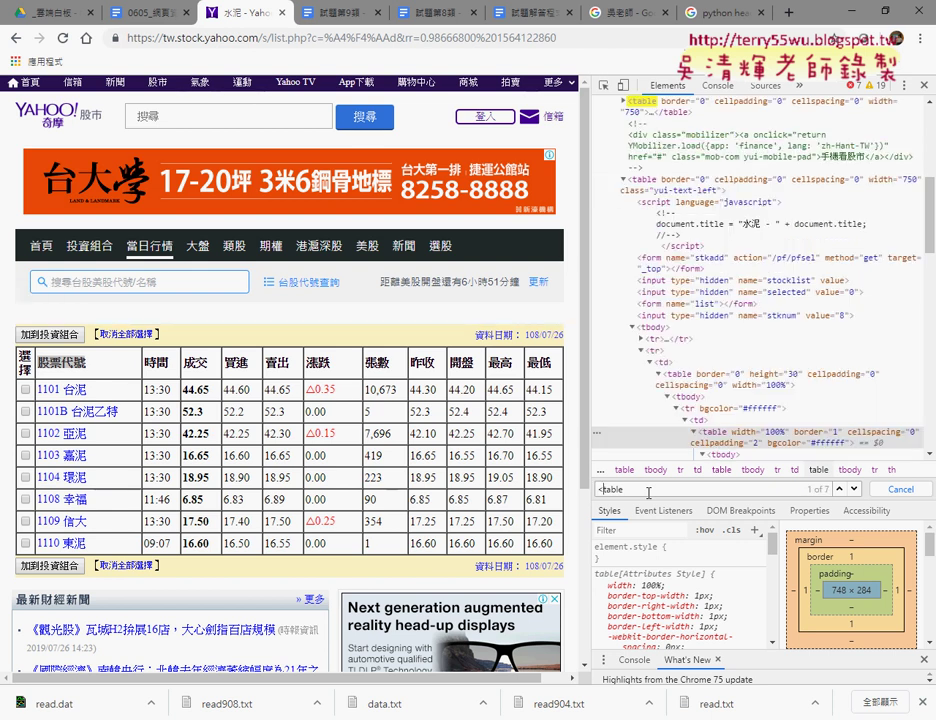
key("BackSpace")
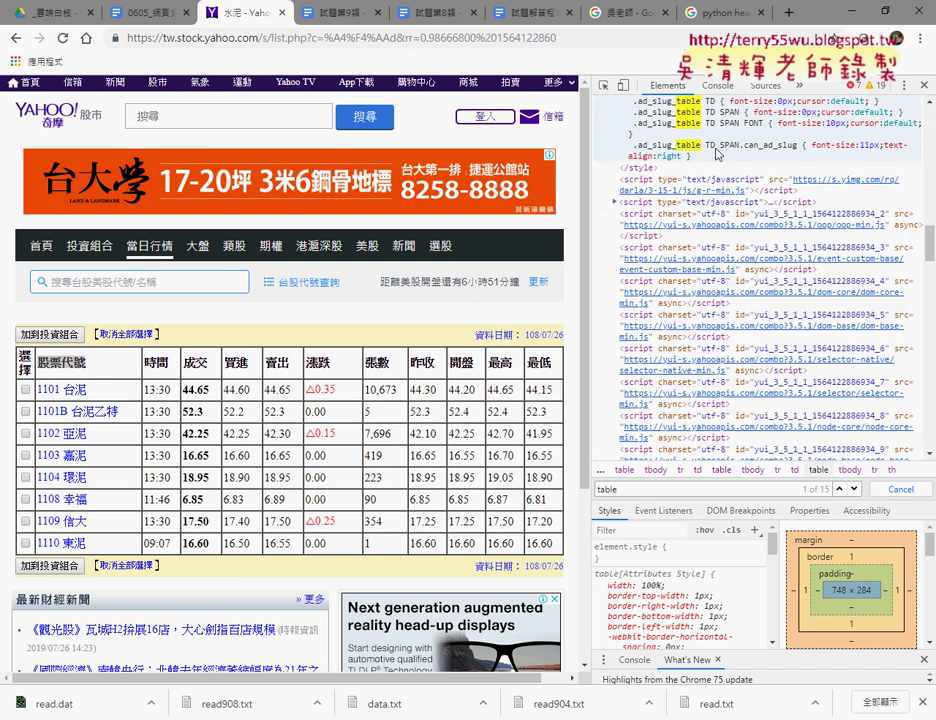
scroll(686, 250, "up", 3)
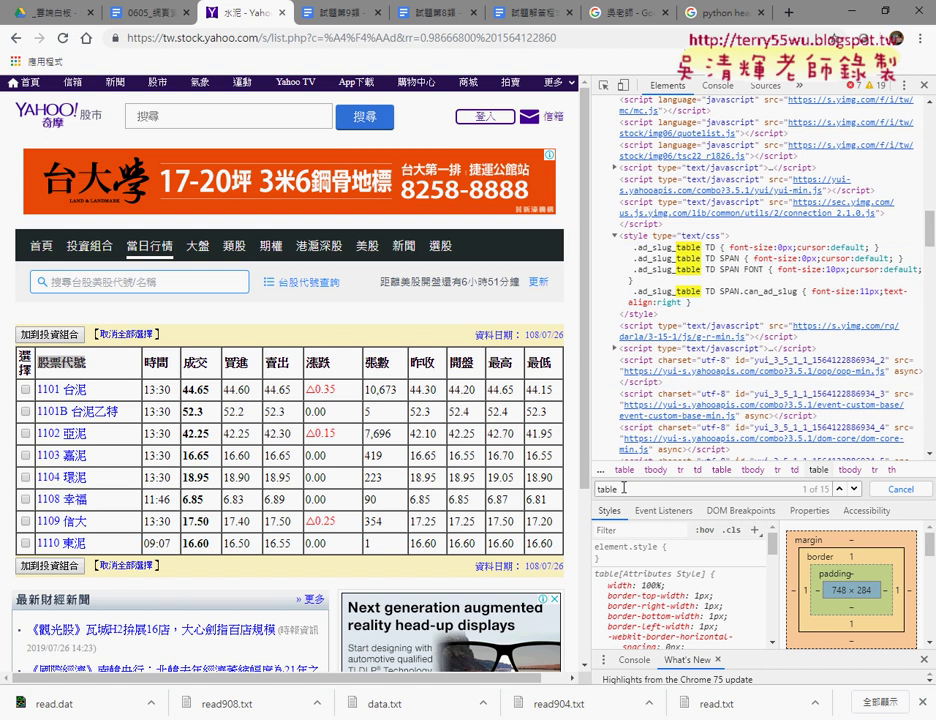
type("<")
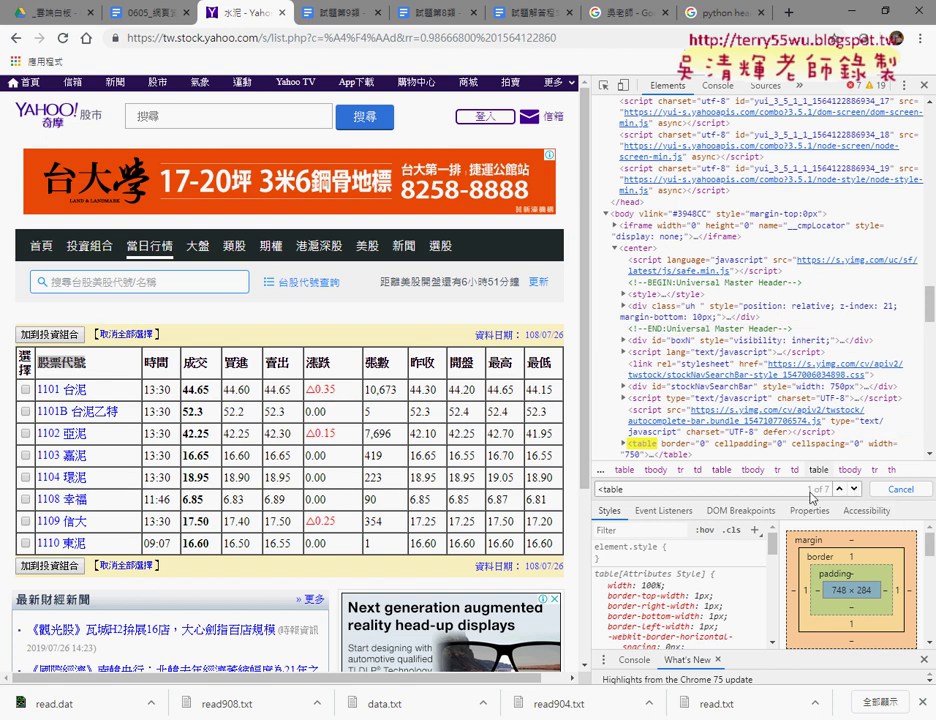
Step through the '<table' matches forward and back until landing on match 5 of 7.
left_click(855, 490)
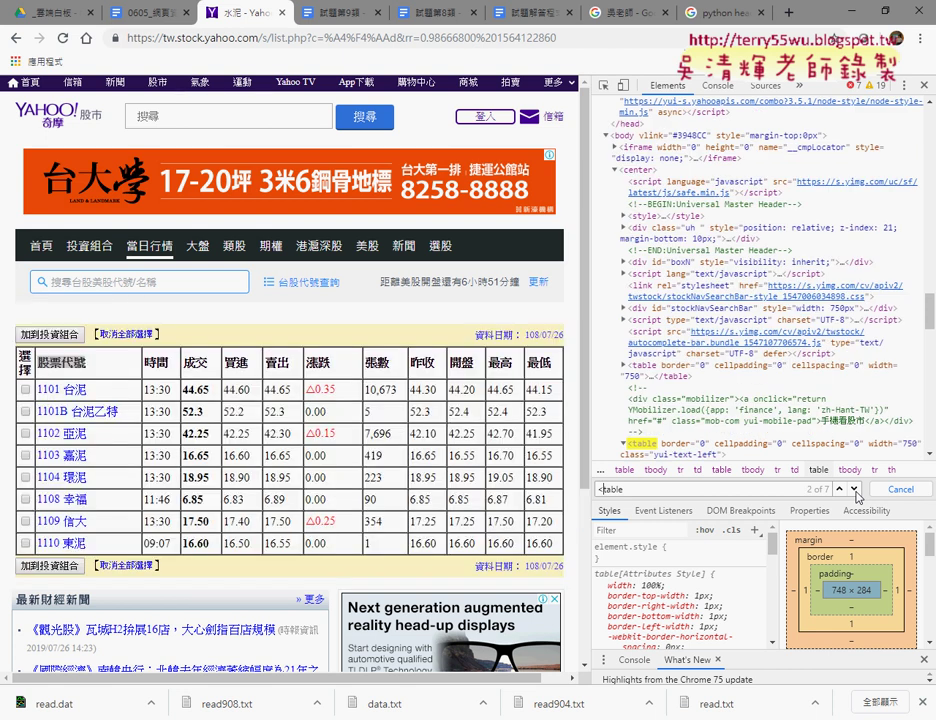
left_click(840, 490)
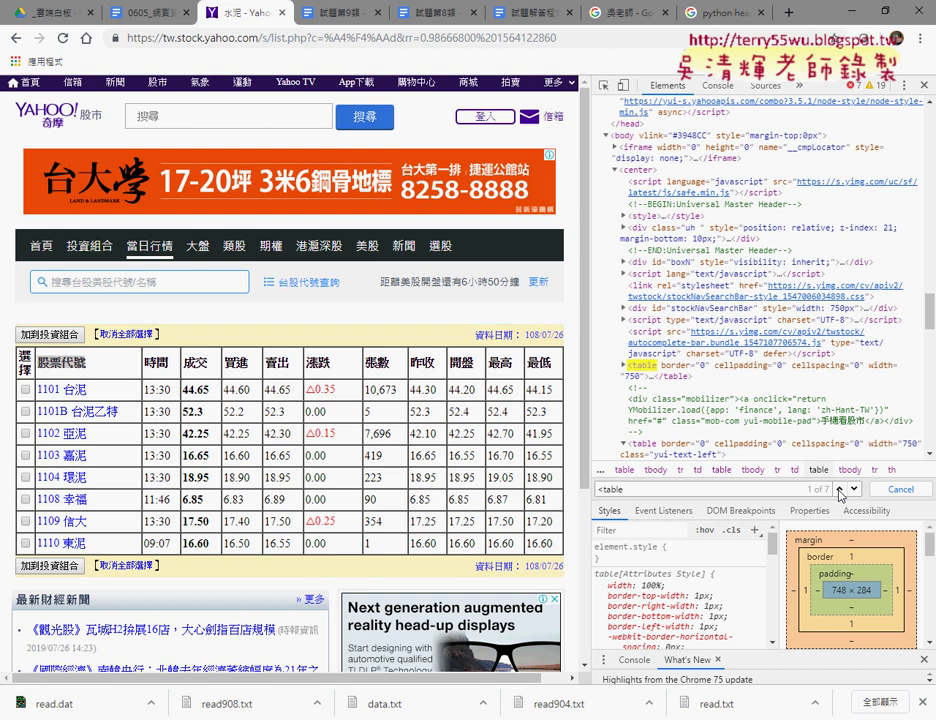
left_click(854, 489)
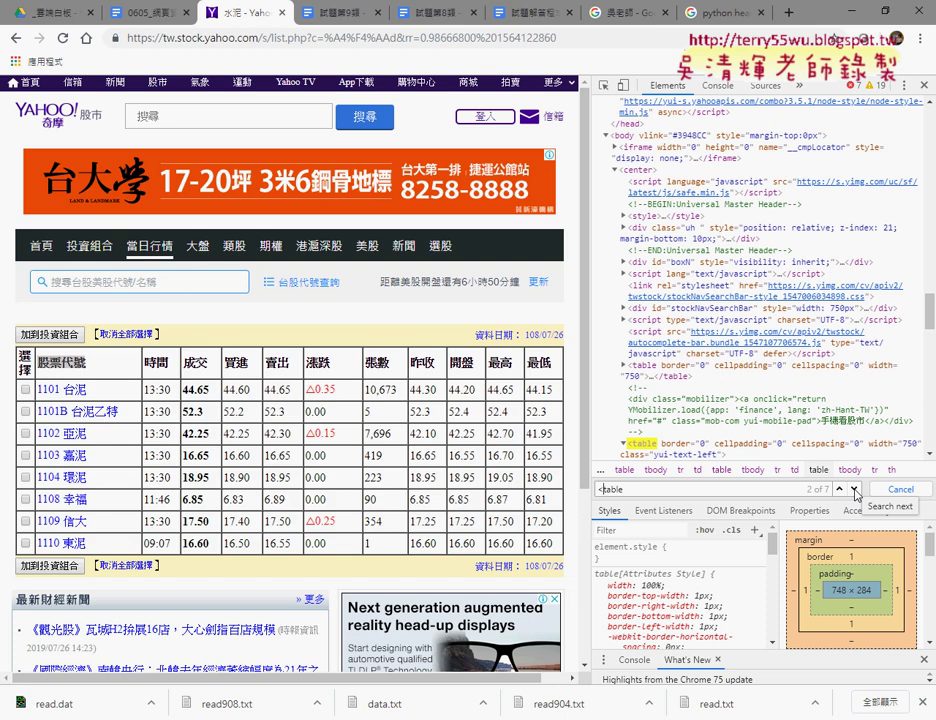
left_click(854, 489)
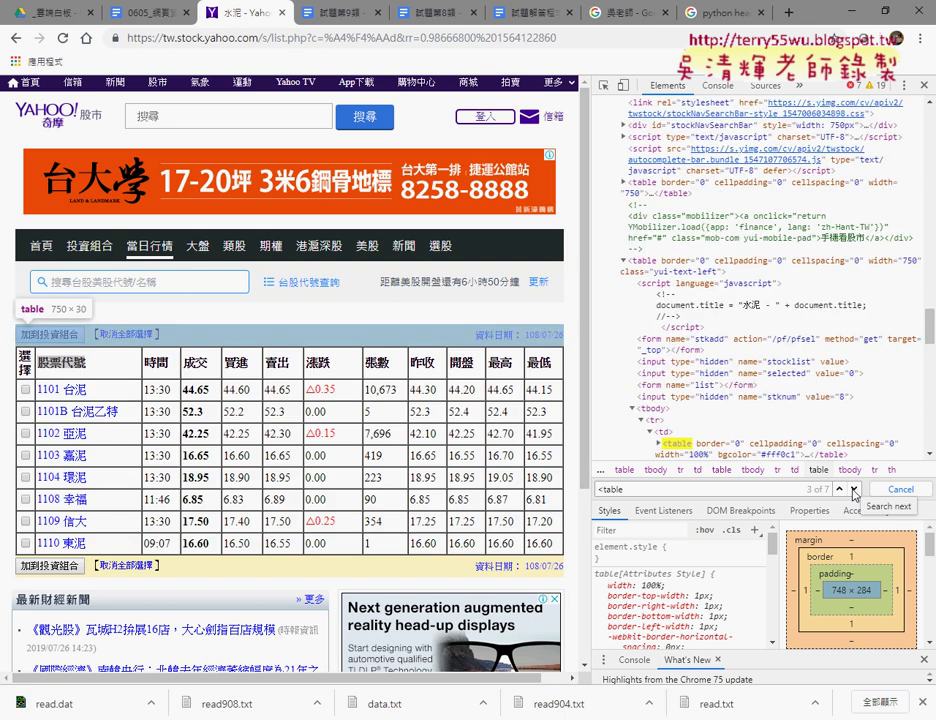
left_click(854, 489)
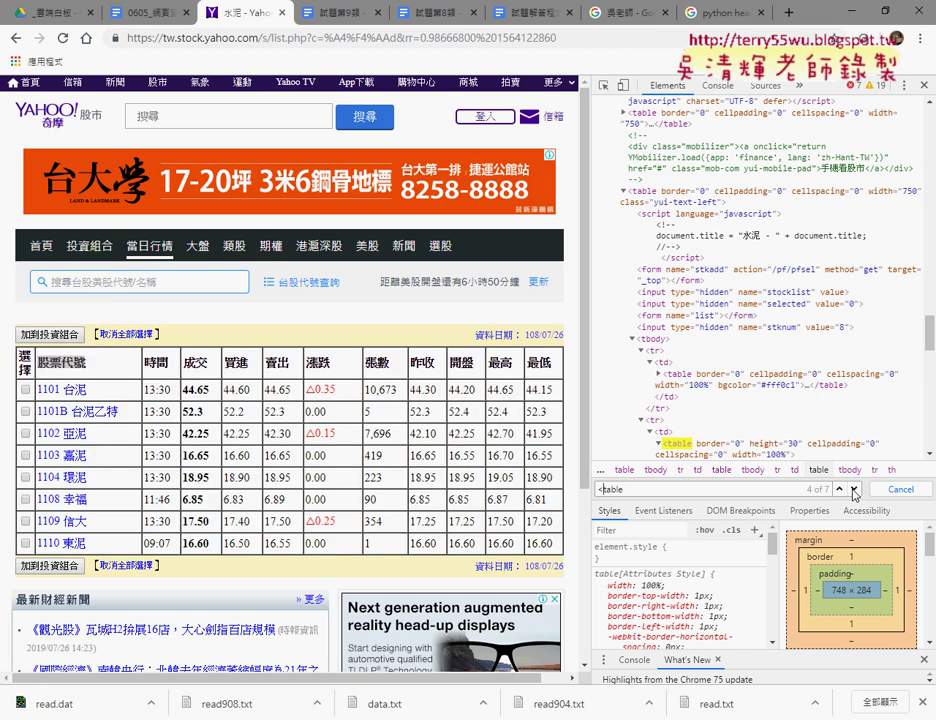
left_click(841, 491)
left_click(841, 491)
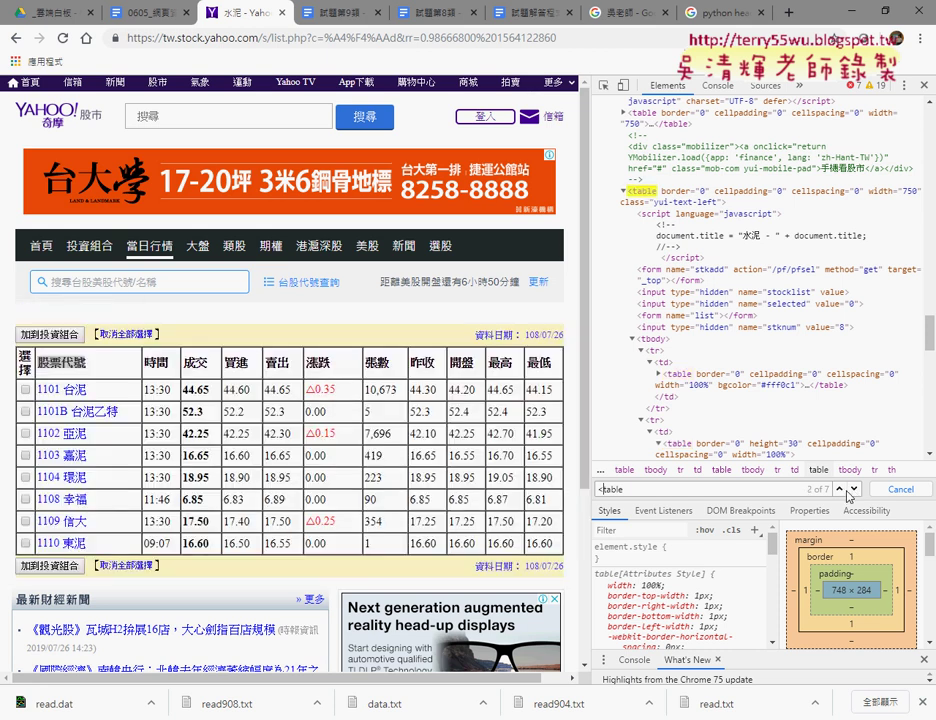
left_click(854, 491)
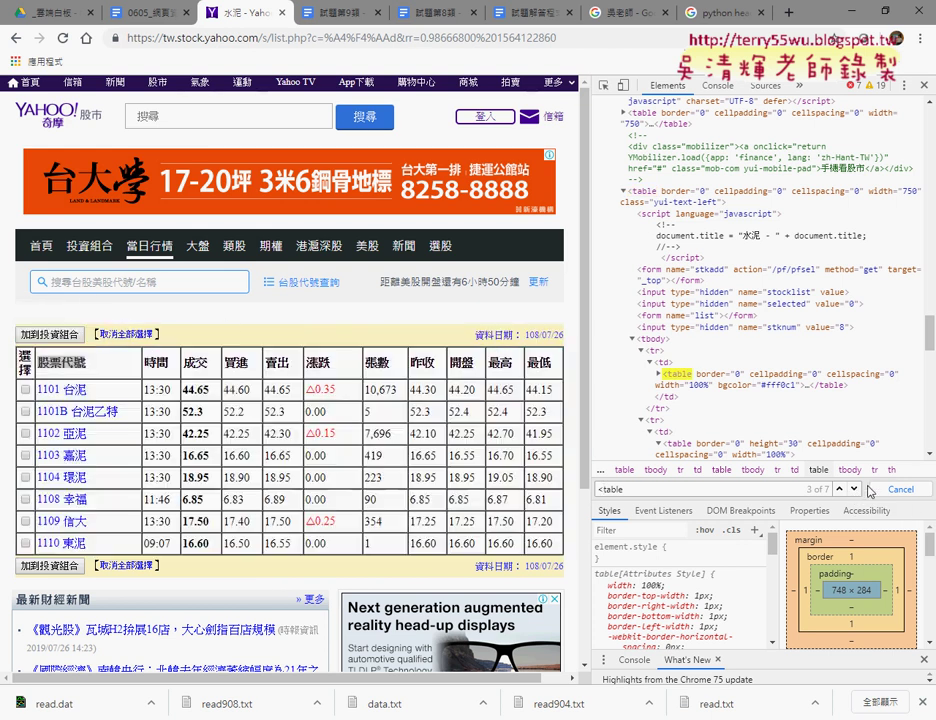
left_click(855, 490)
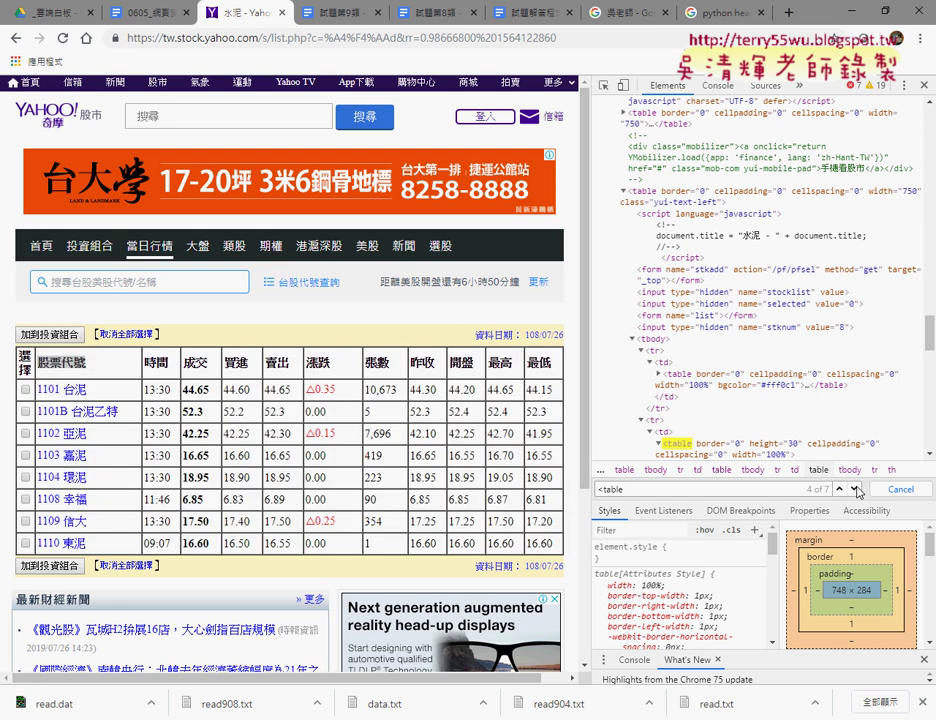
left_click(855, 490)
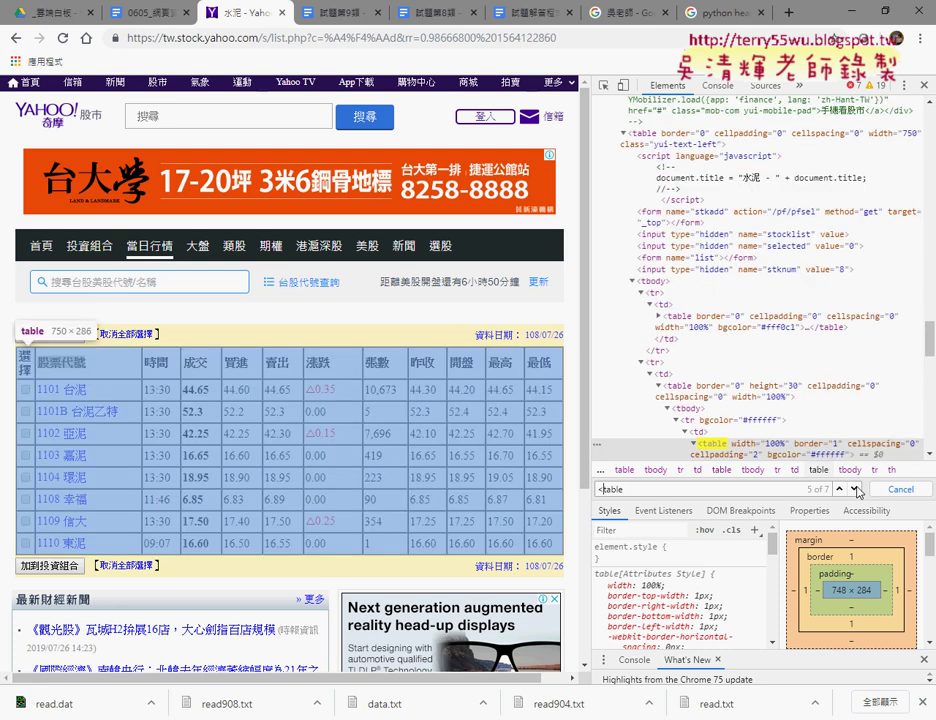
left_click(841, 490)
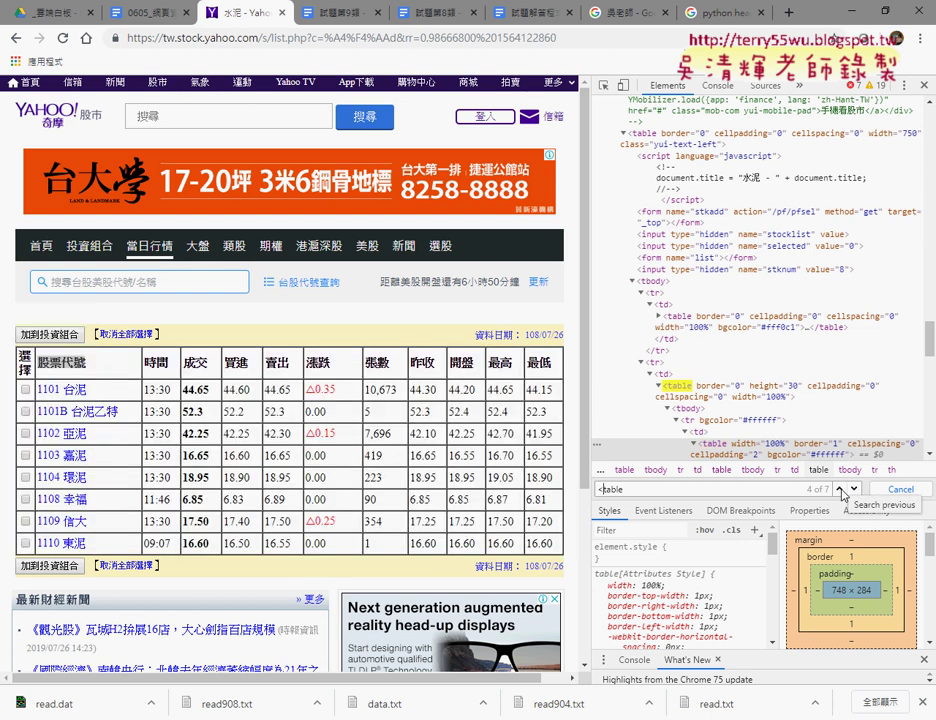
left_click(855, 490)
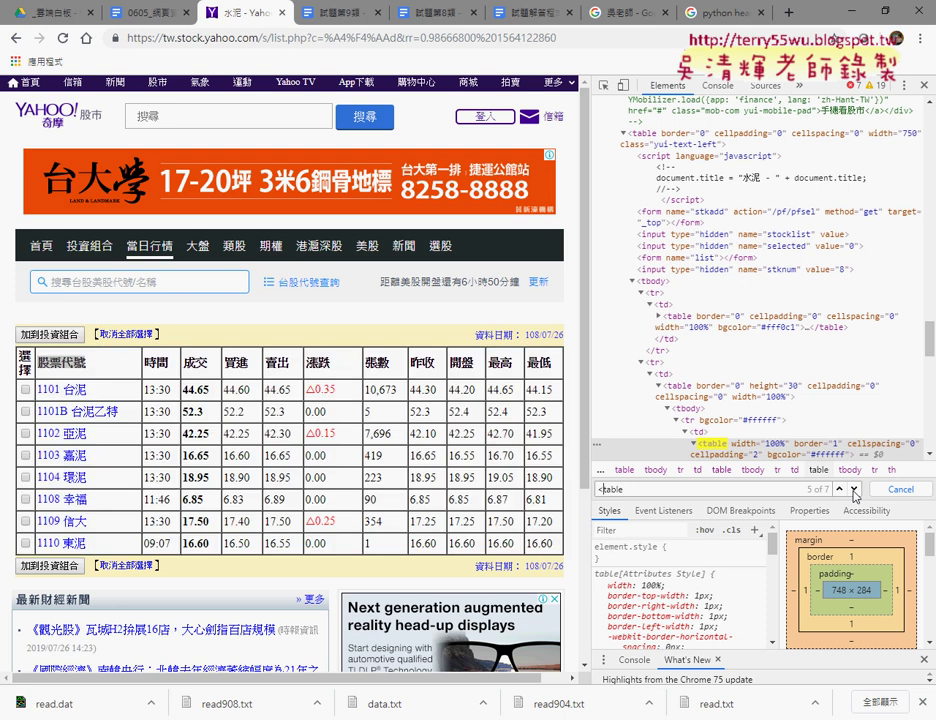
Toggle the enclosing height-30 table node, check match 6, and return to the quote table at 5.
left_click(657, 387)
left_click(657, 387)
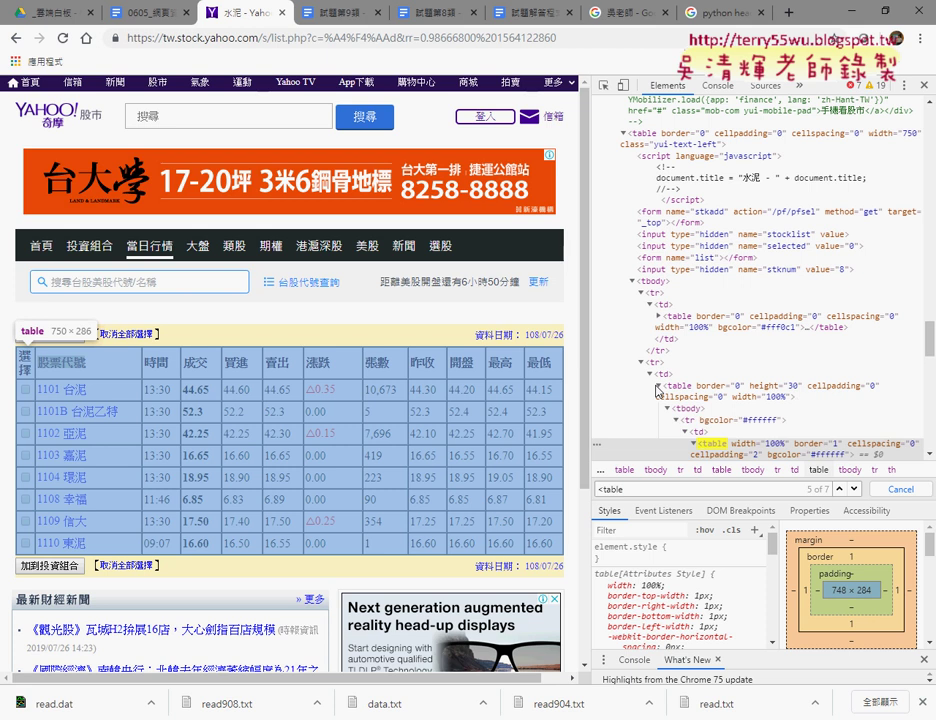
scroll(716, 420, "down", 3)
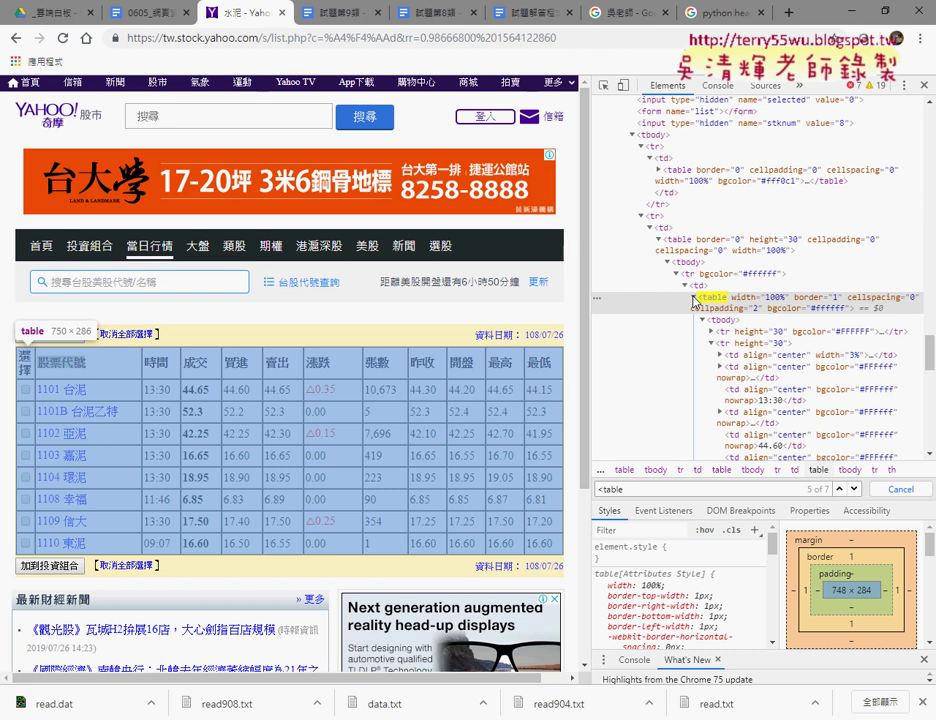
left_click(855, 491)
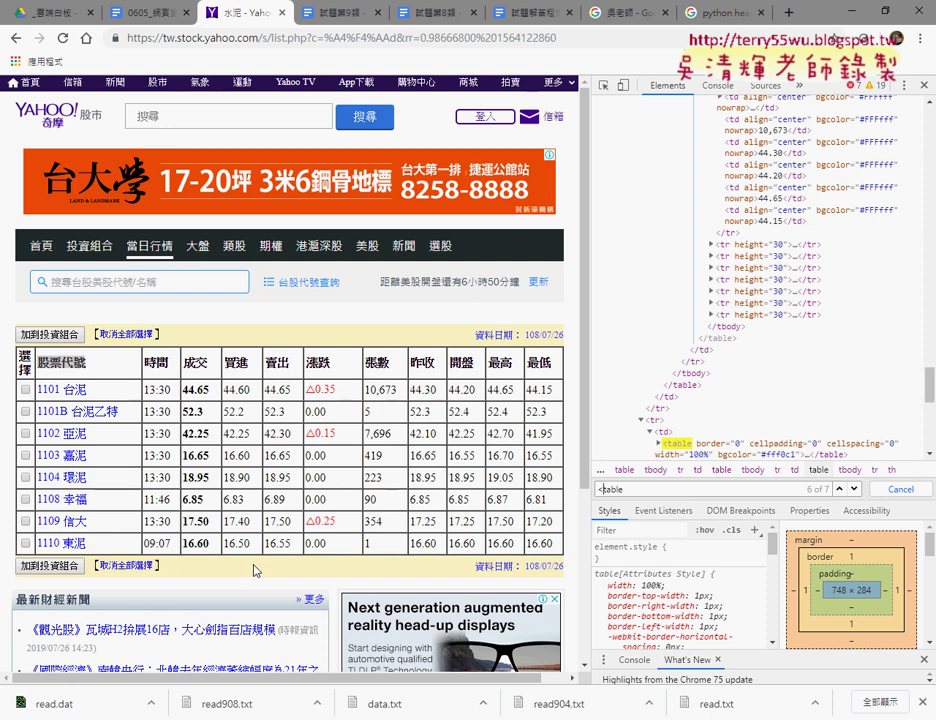
left_click(839, 489)
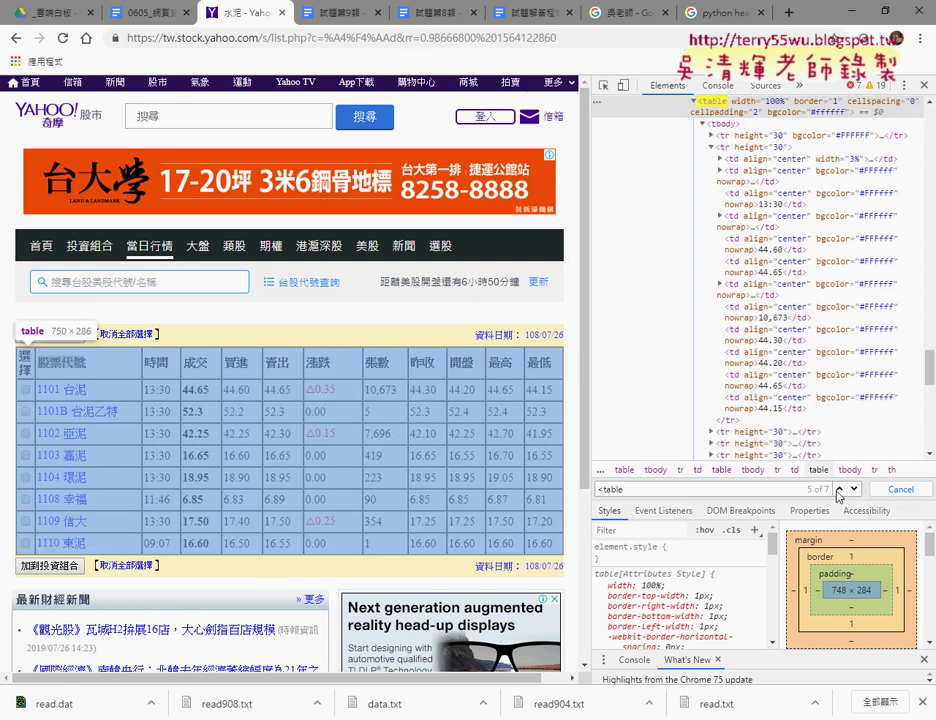